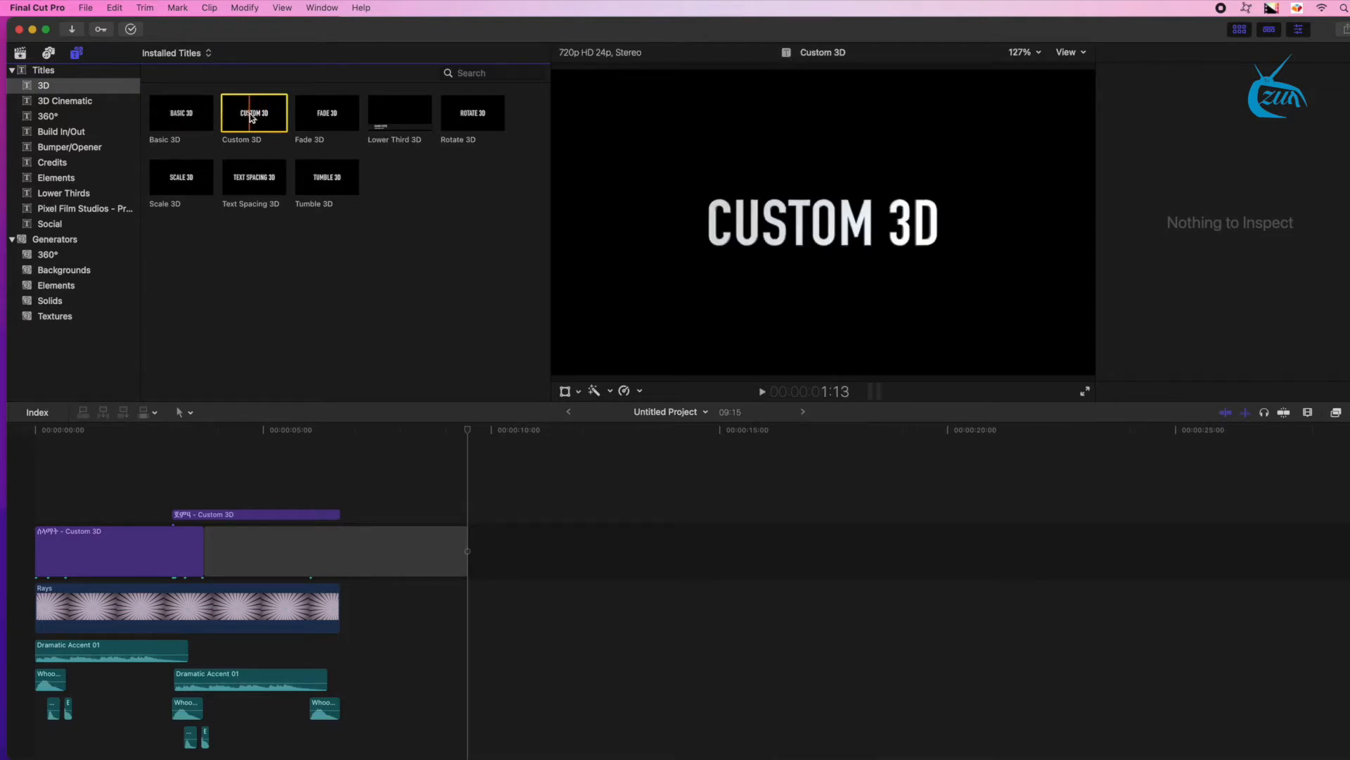
Add the Custom 3D title at the end of the timeline and show its video transform properties
left_click_drag(251, 112, 474, 556)
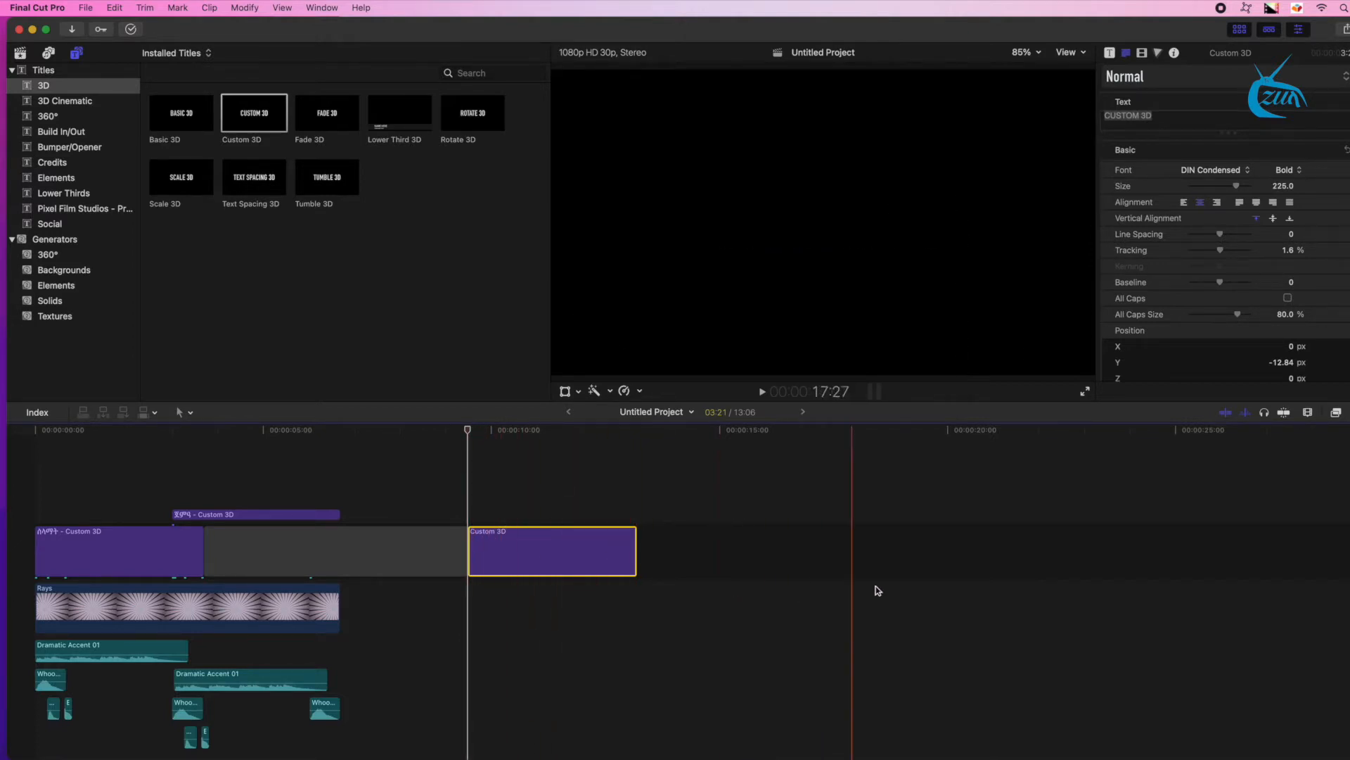
left_click(1143, 54)
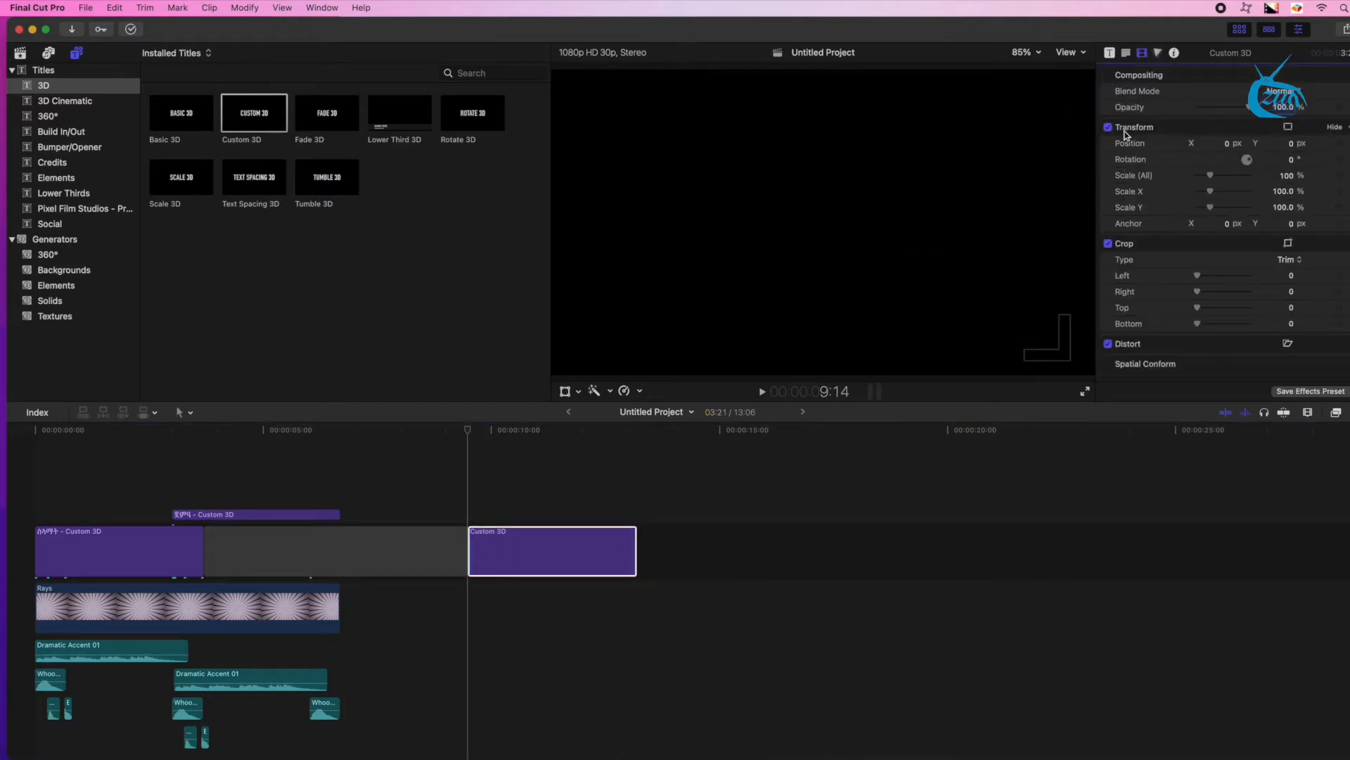
left_click(1339, 142)
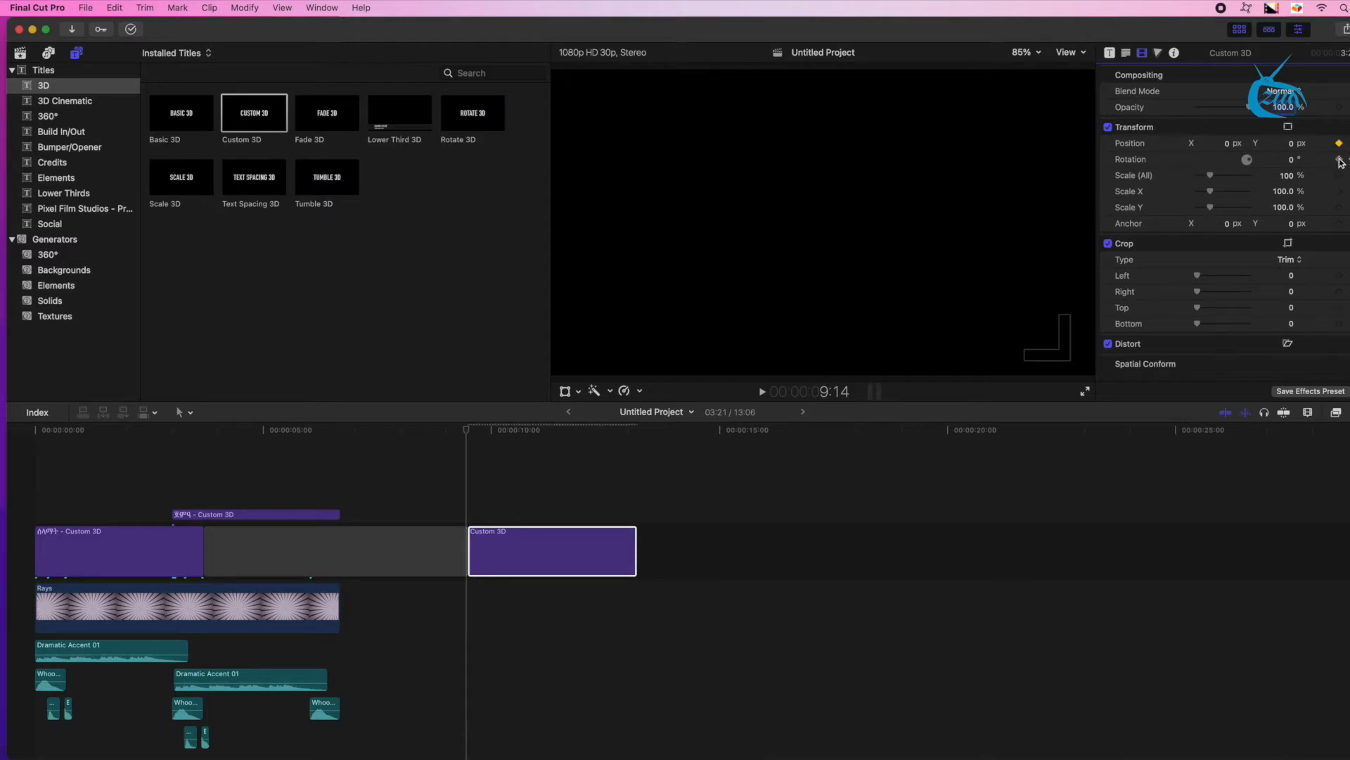
left_click(1339, 159)
left_click(1340, 175)
left_click(1339, 206)
left_click(1339, 191)
left_click(1339, 223)
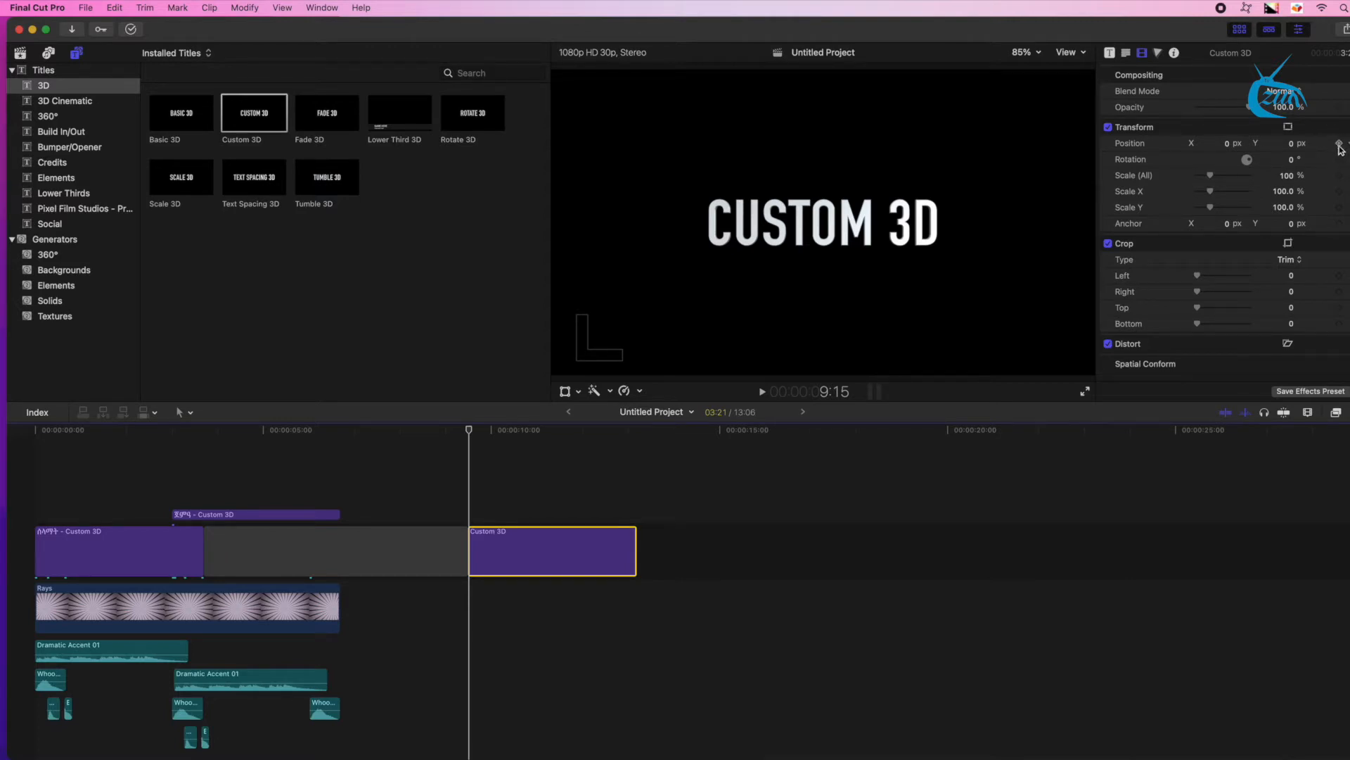
Add Position, Rotation, Scale and Anchor keyframes at the first frame of the new Custom 3D title
left_click(1339, 143)
left_click(1339, 159)
left_click(1339, 175)
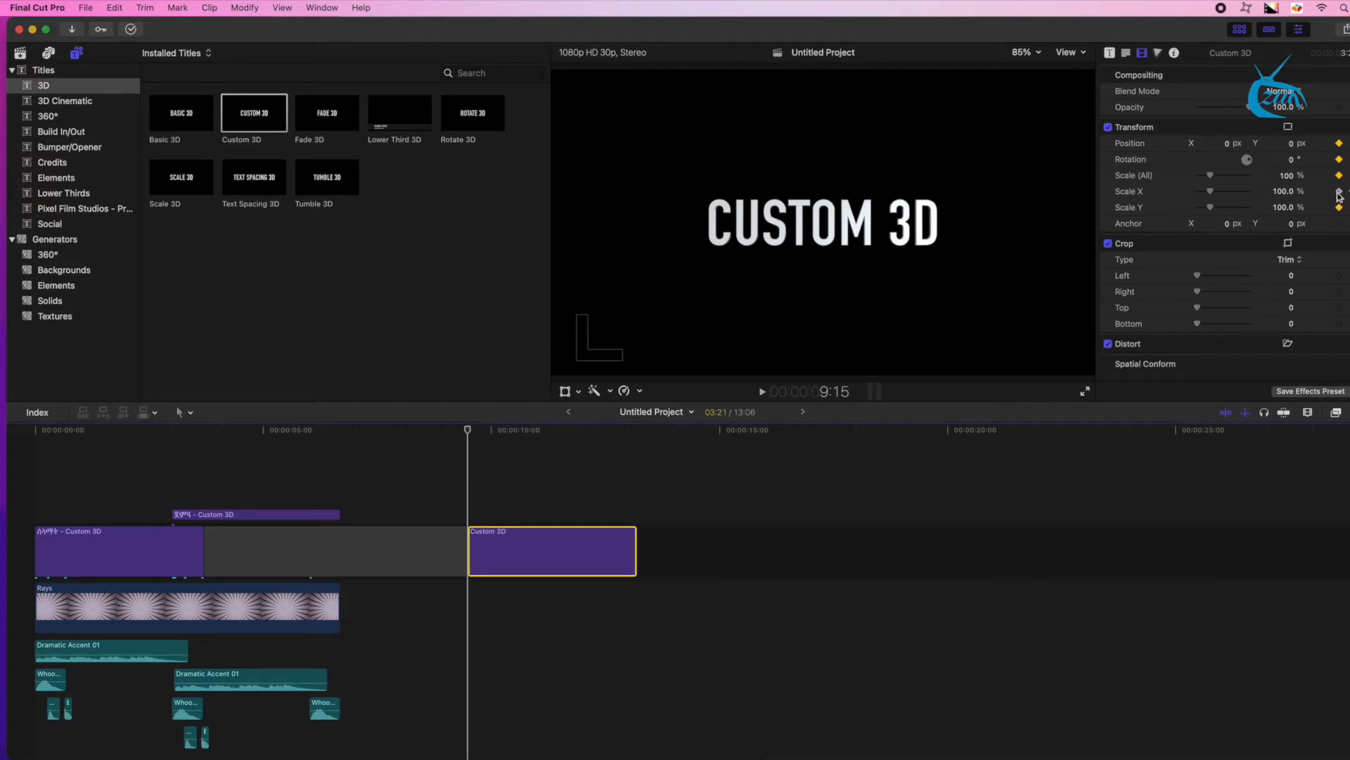
left_click(1339, 192)
left_click(1339, 223)
Set the new title's overall scale to 70% at its first frame
left_click(1287, 176)
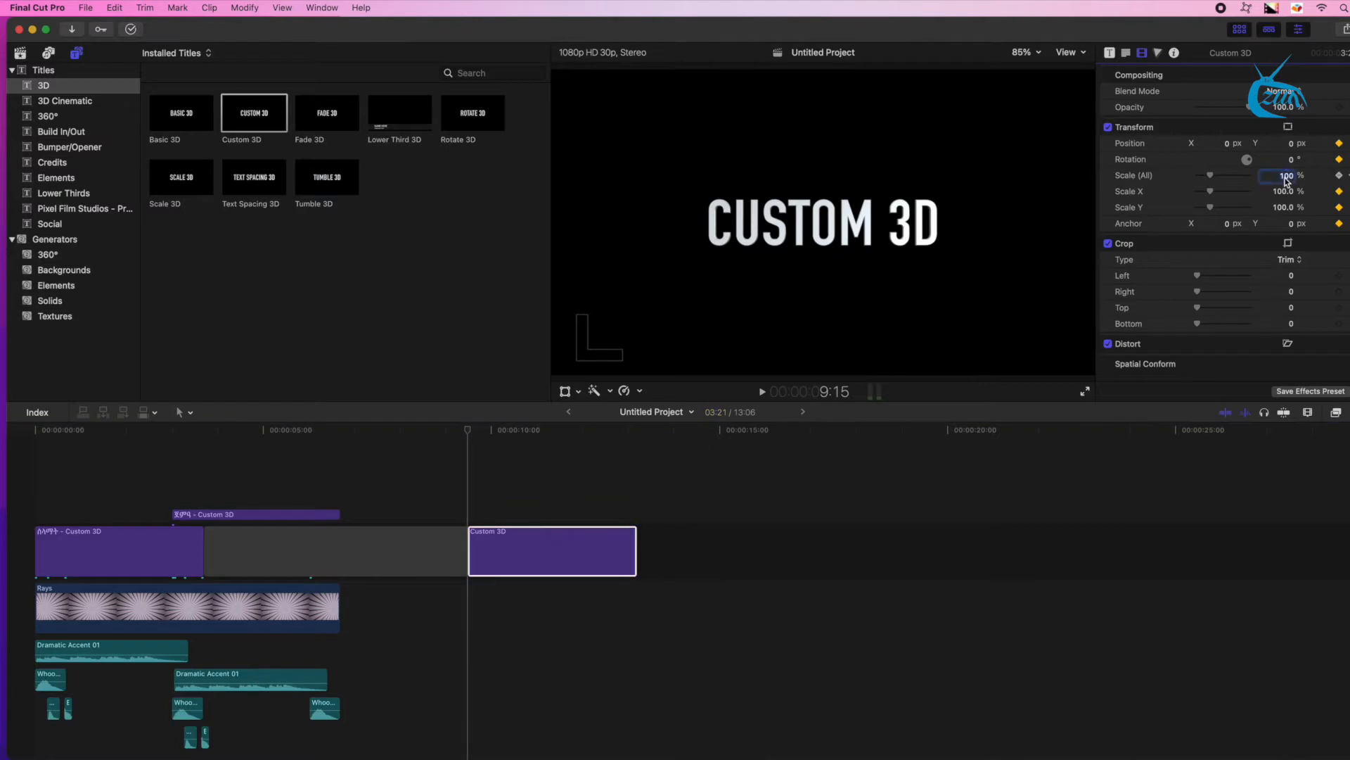
type("7777777")
type("7")
type("0000")
key("BackSpace")
key("BackSpace")
key("BackSpace")
key("Return")
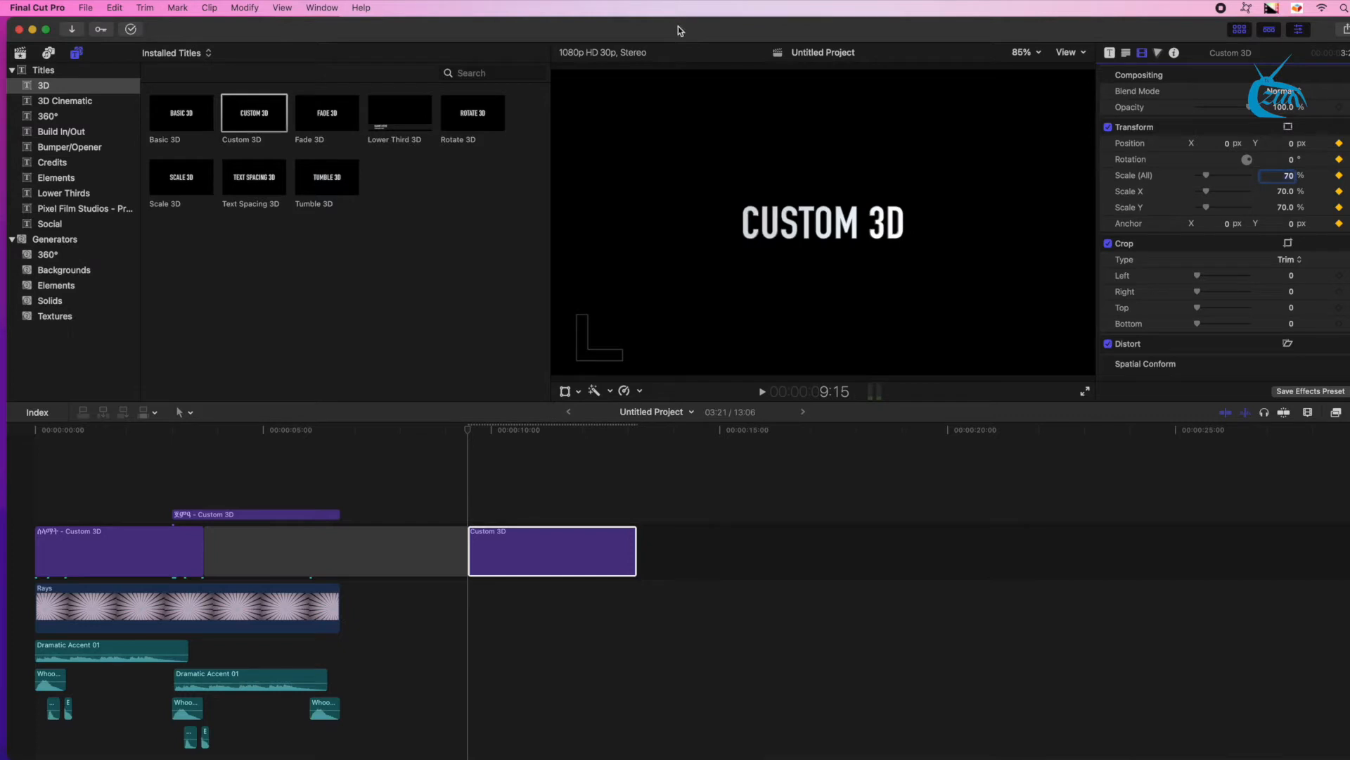
Raise the title's overall scale at its first frame to 3157%
left_click_drag(1207, 175, 1329, 176)
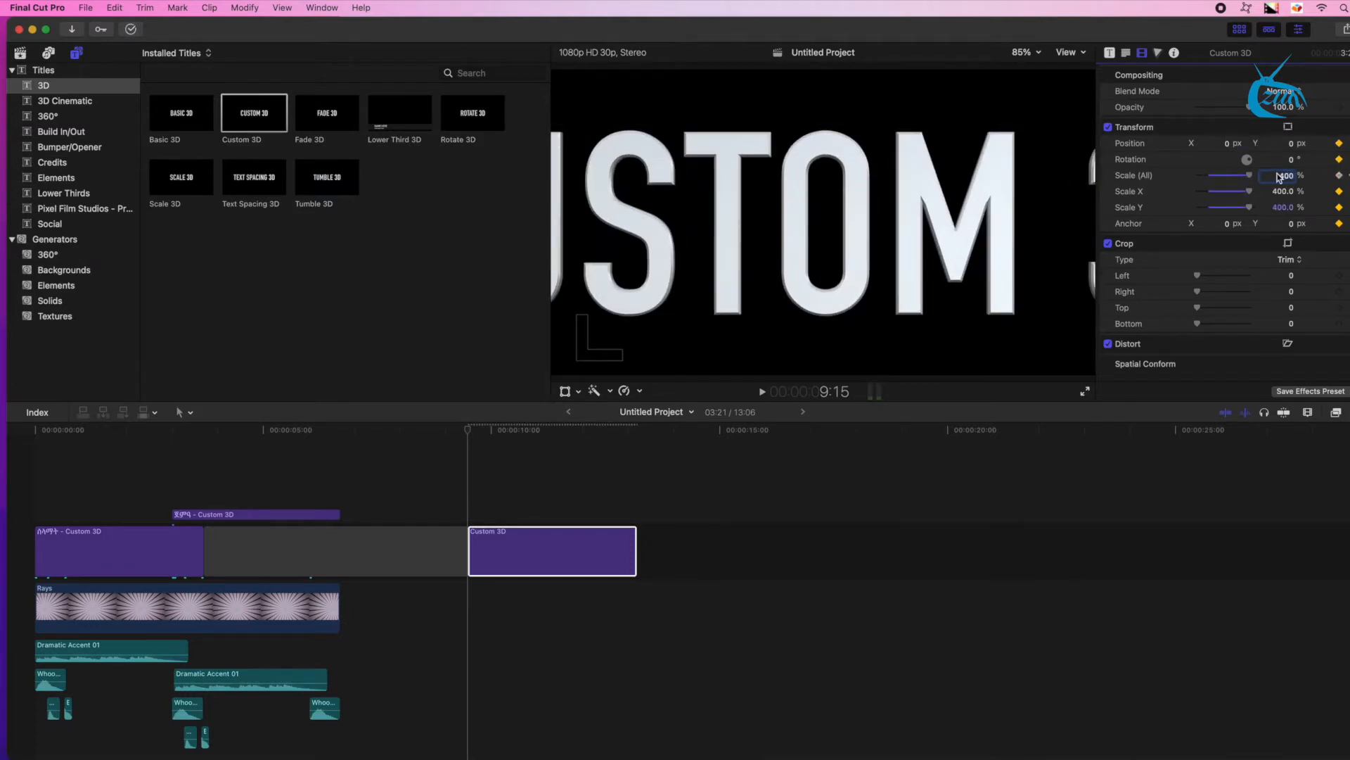
left_click_drag(1281, 180, 1280, 176)
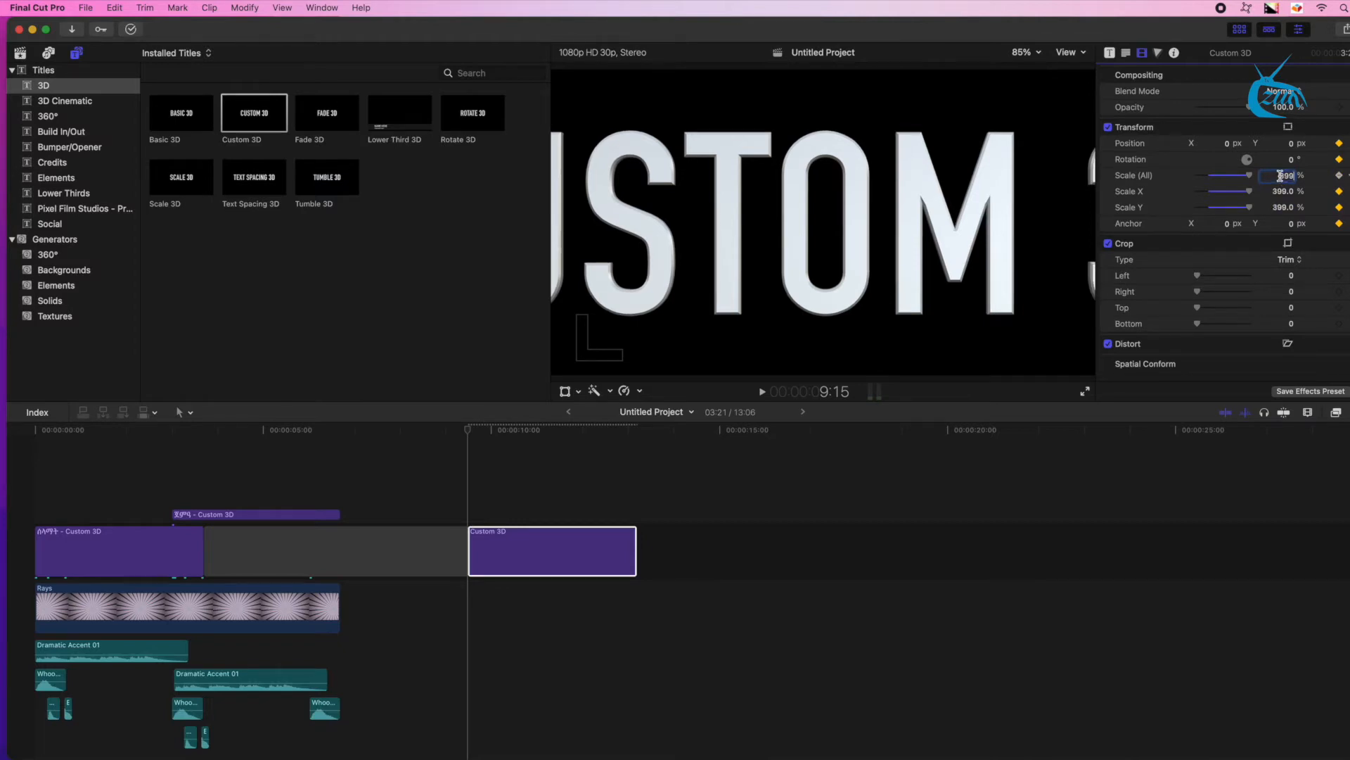
type("7")
key("BackSpace")
type("768")
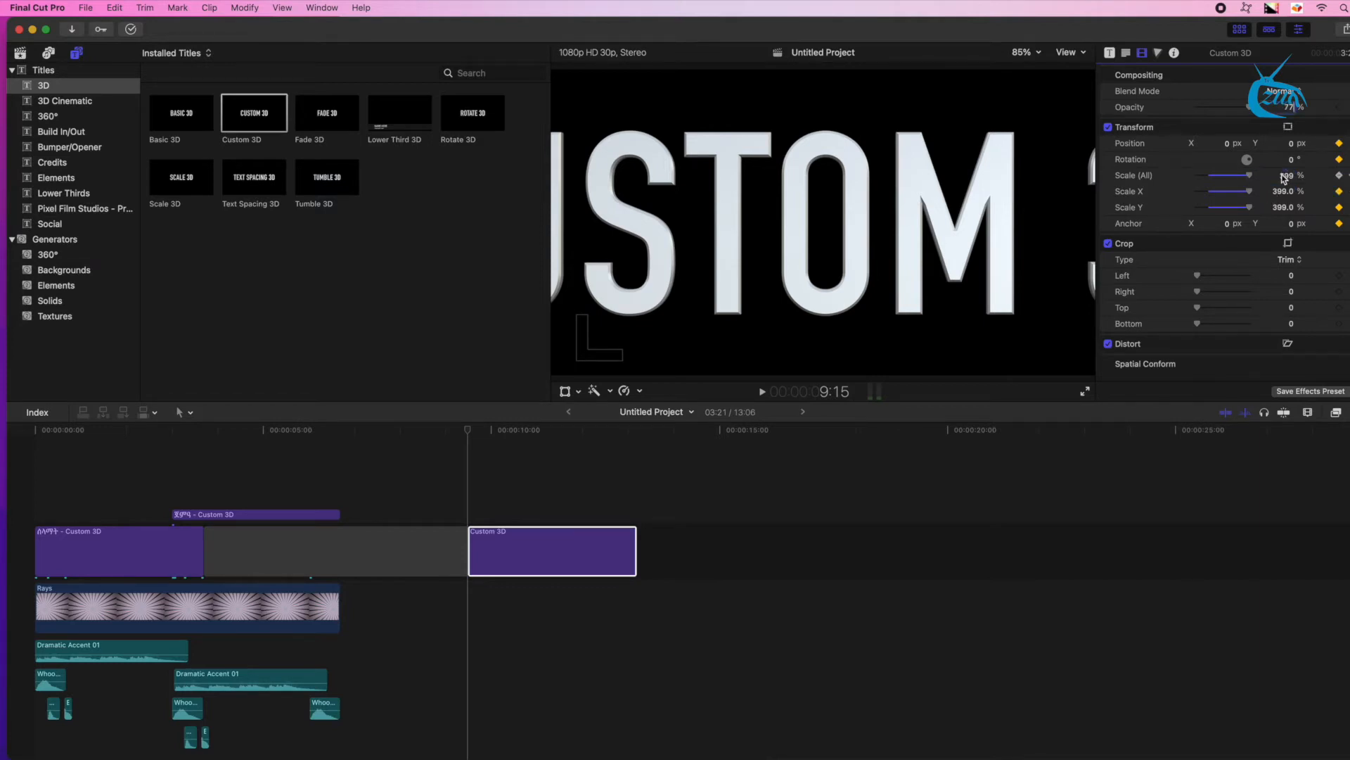
key("Return")
type("700")
left_click_drag(1286, 175, 1287, 141)
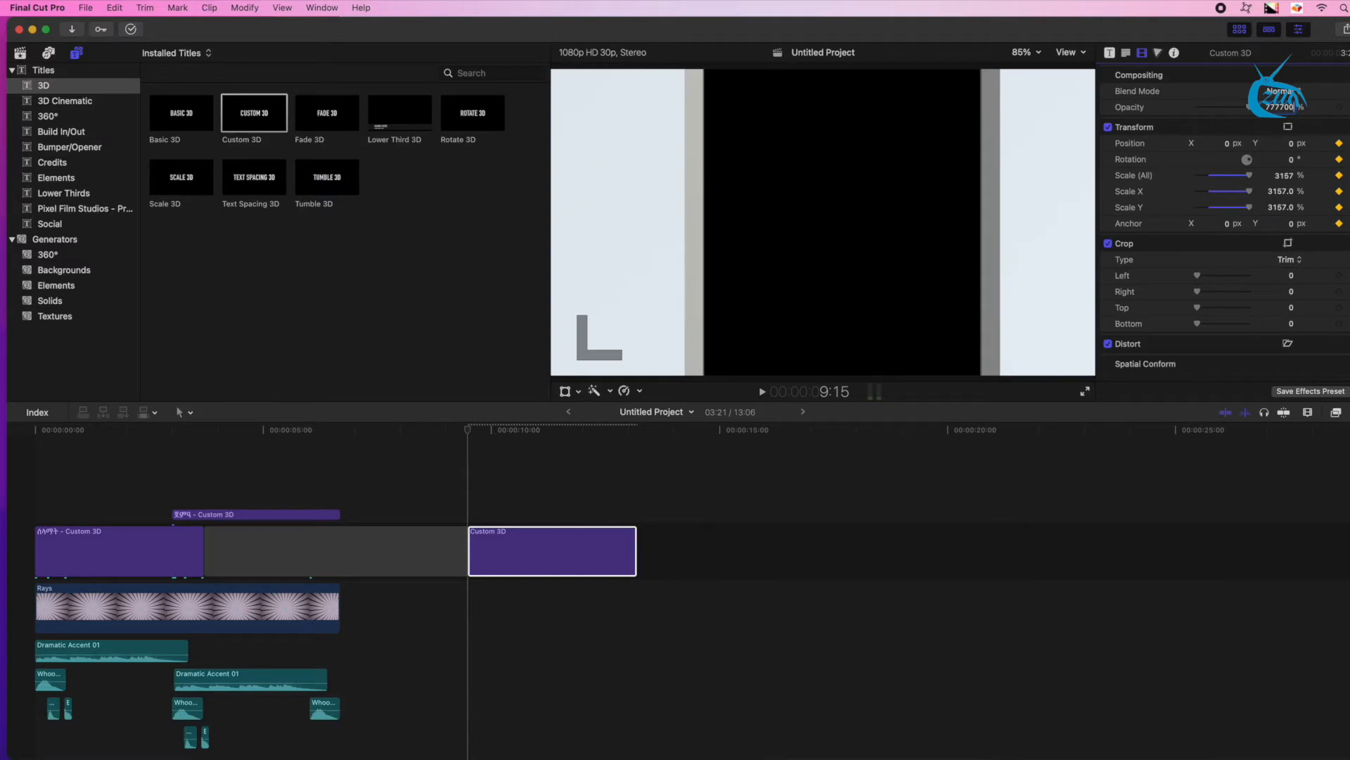
Enlarge the title's overall scale at its first frame to 7743%
left_click(1277, 179)
type("3616")
key("Return")
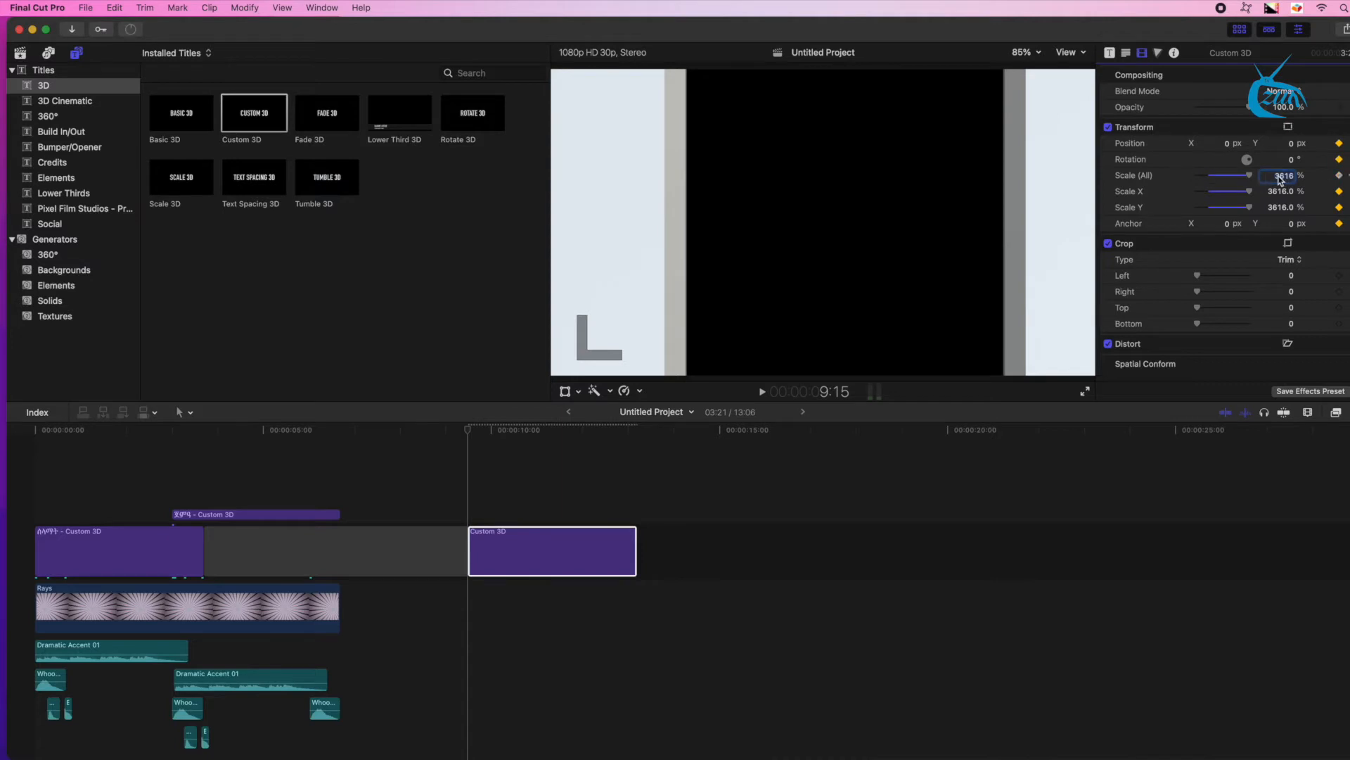
type("4216")
key("Return")
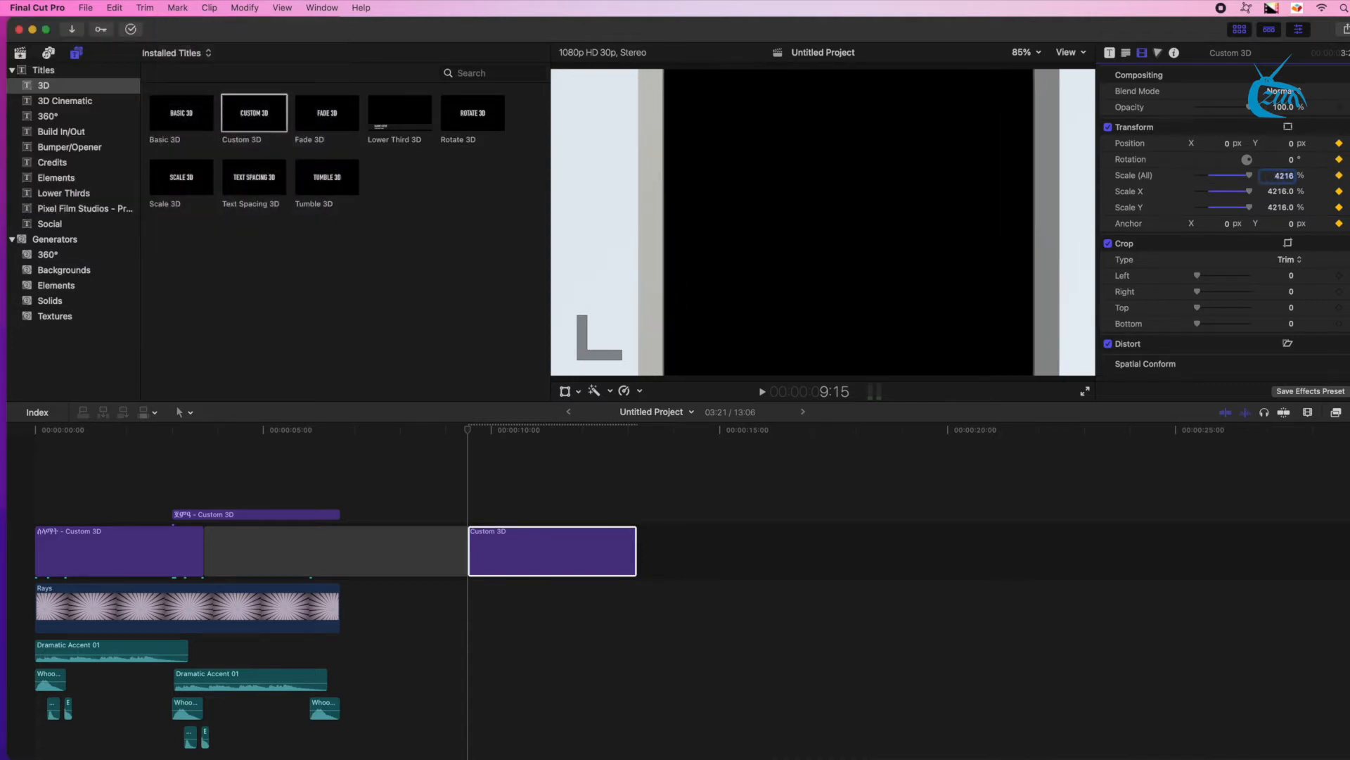
type("5264")
key("Return")
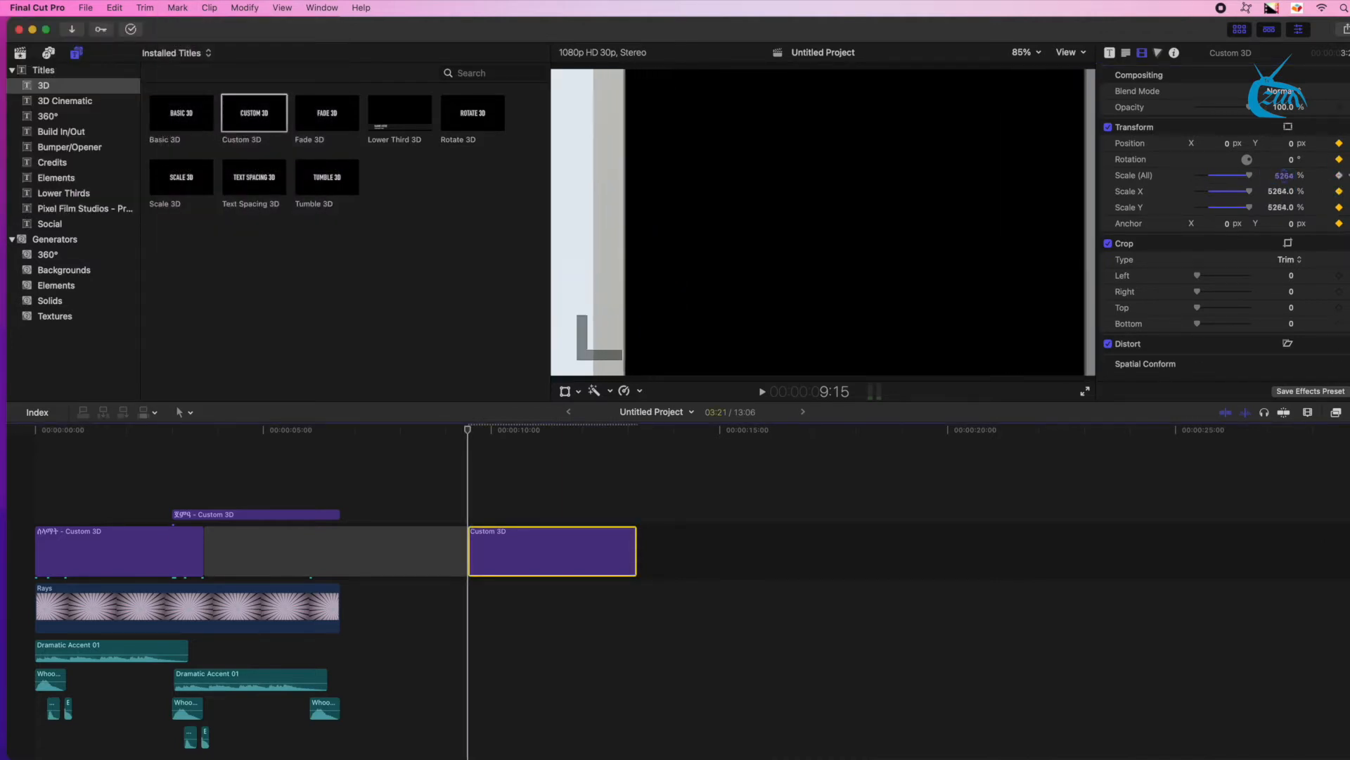
left_click_drag(1284, 175, 1284, 78)
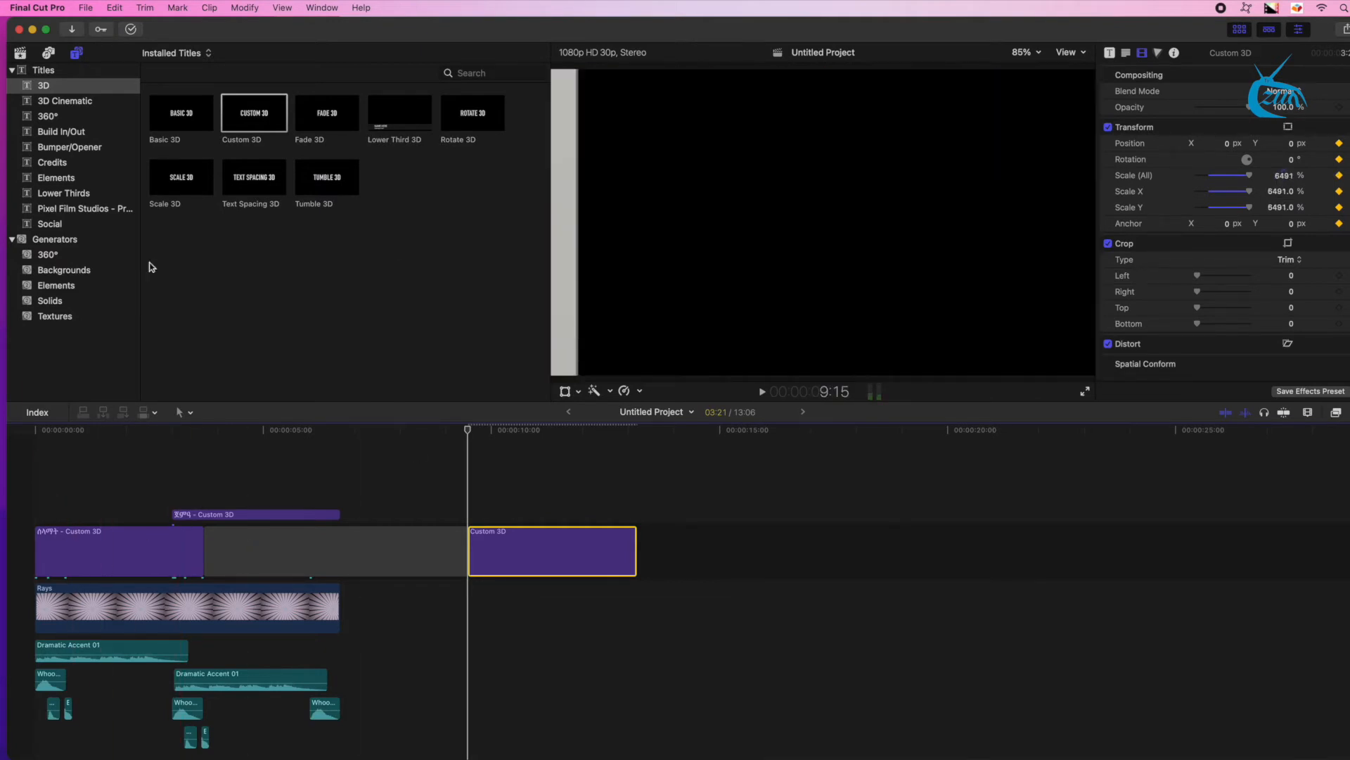
left_click_drag(1284, 175, 1284, 105)
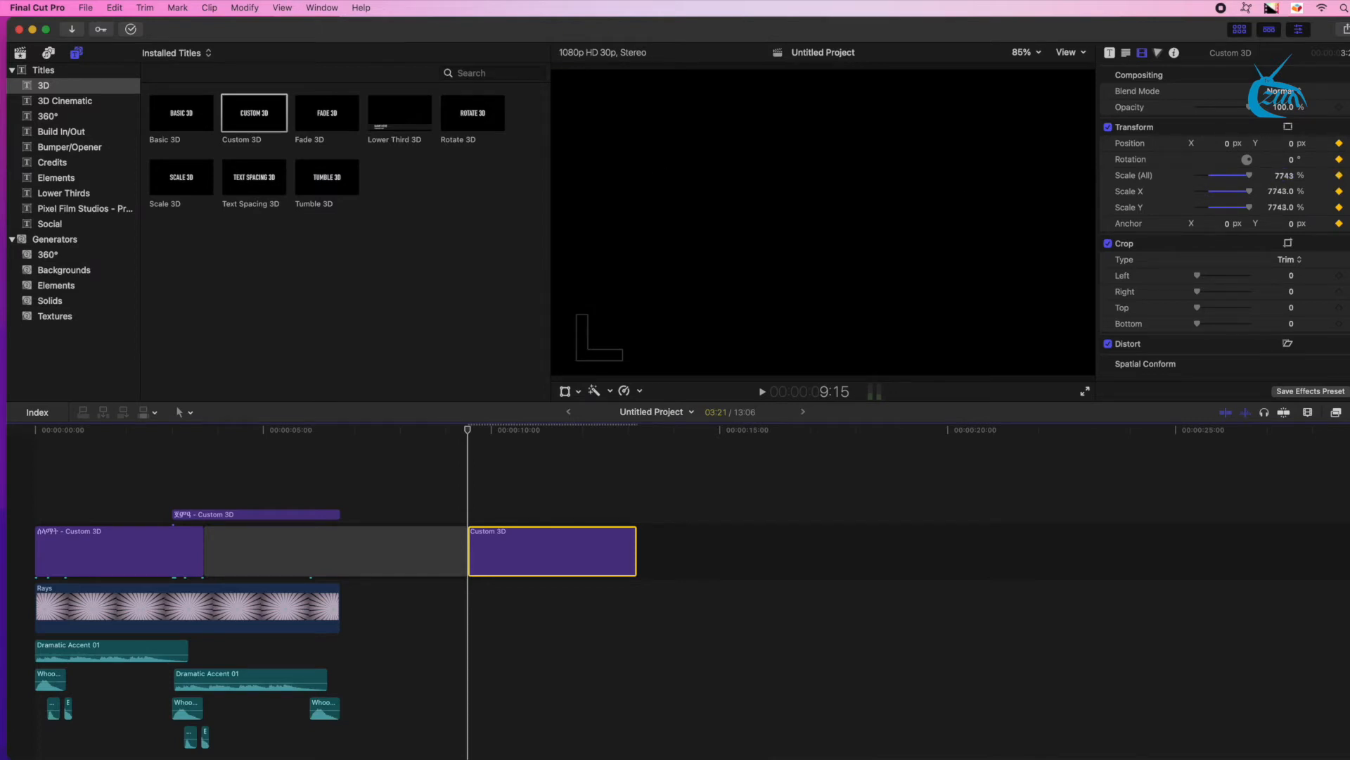
Set the title's overall scale to 100% at 9:24, shortly after its start
left_click(483, 430)
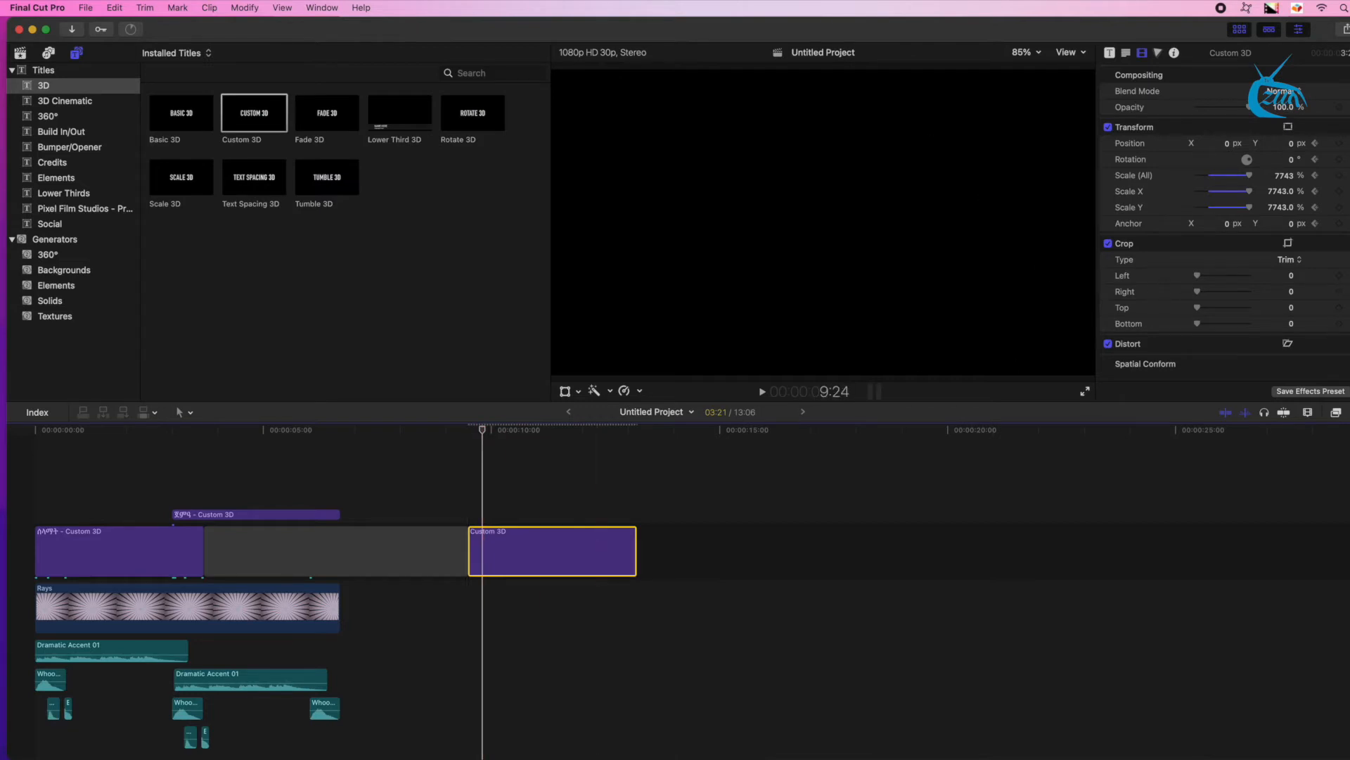
left_click(1284, 175)
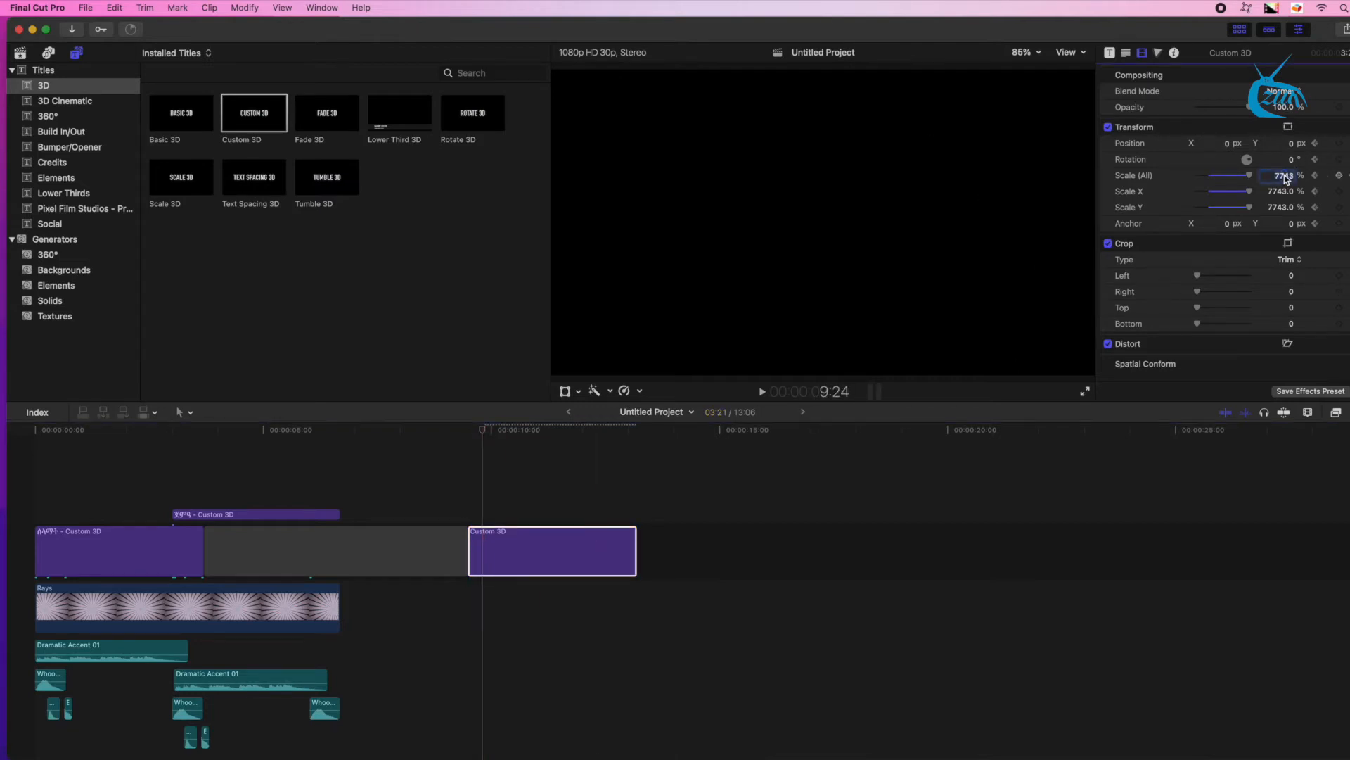
type("100")
key("Return")
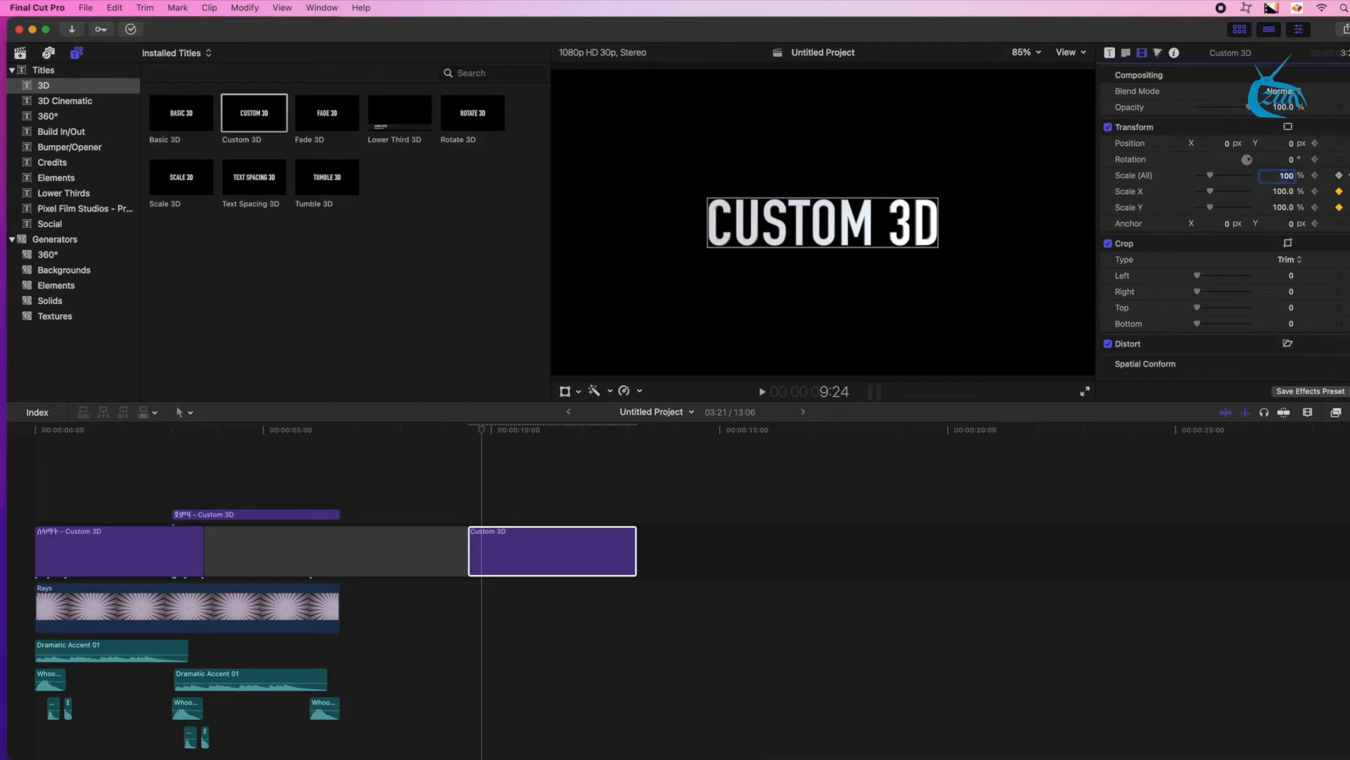
Add Position, Rotation and Scale keyframes to the title at 12:22, keeping its current values
left_click_drag(563, 430, 617, 435)
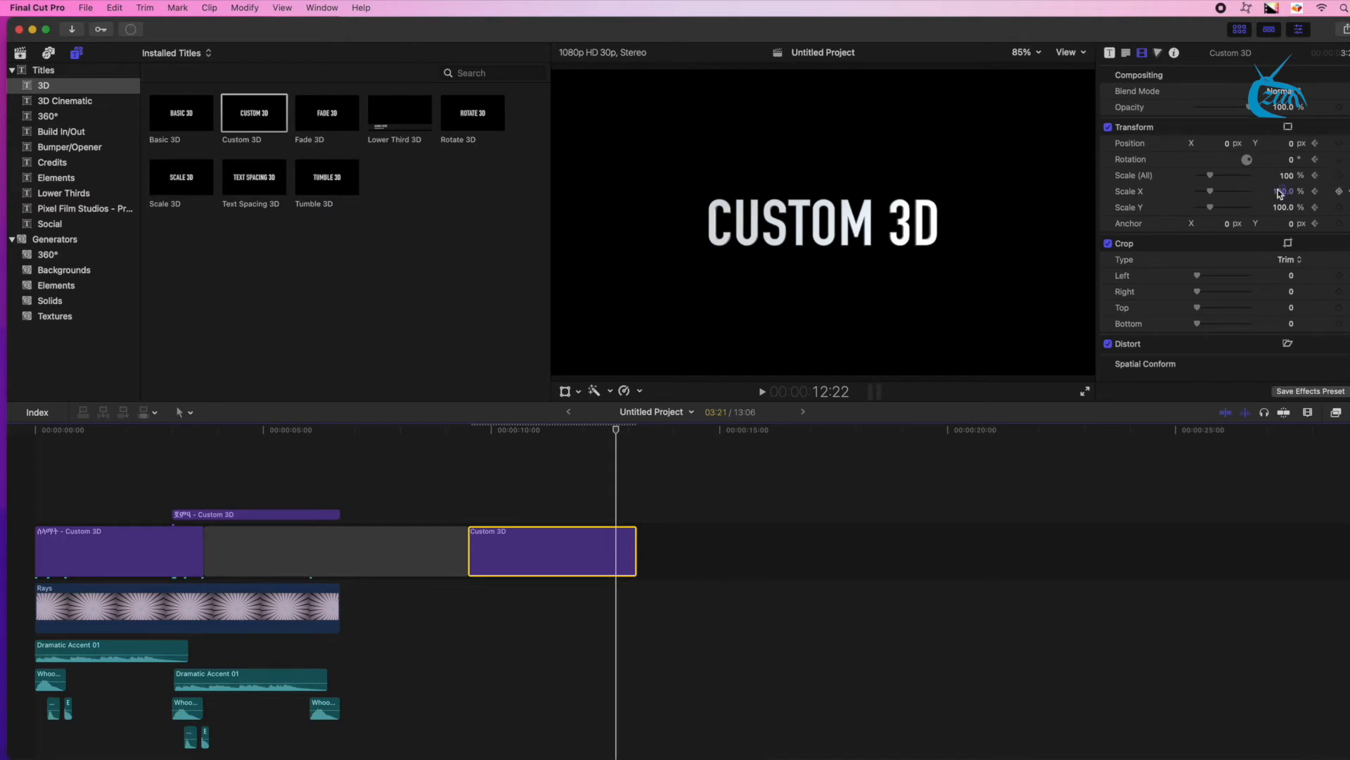
left_click(1339, 143)
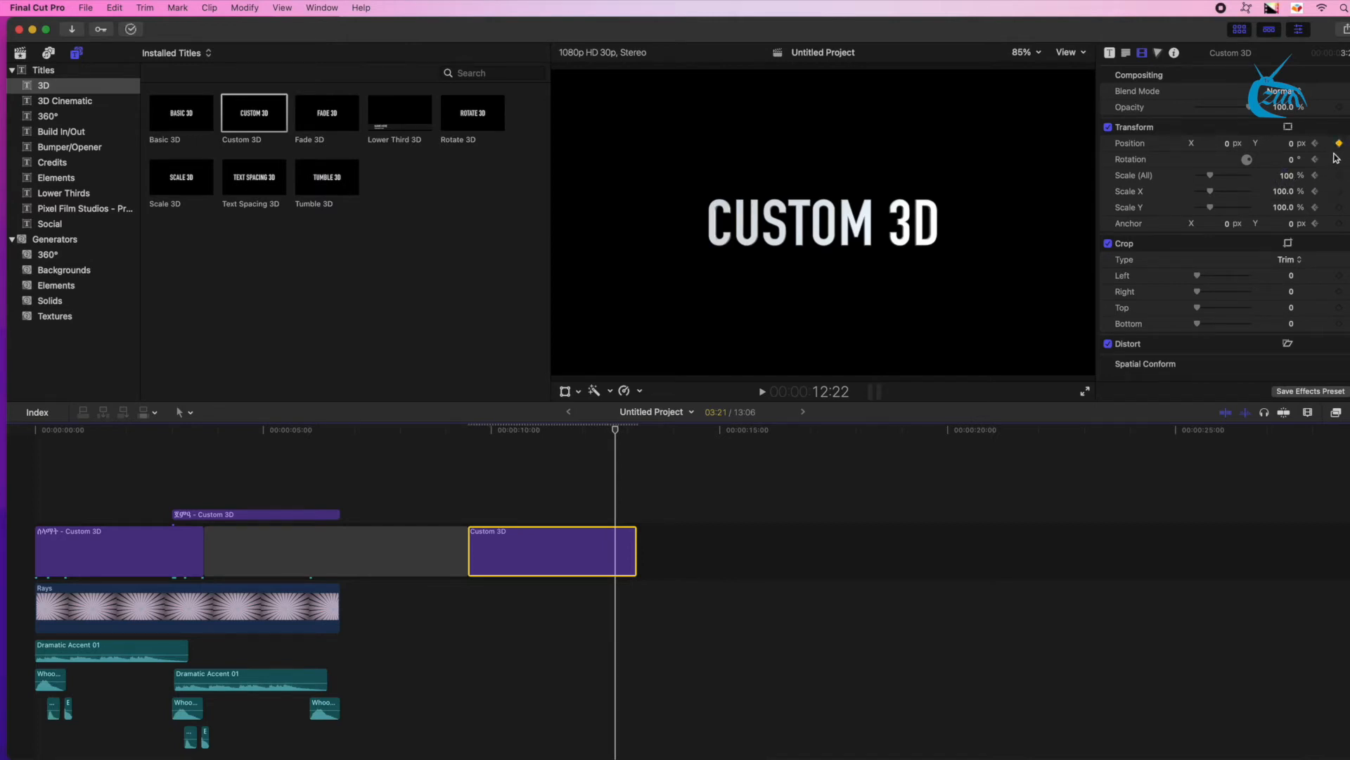
left_click(1339, 159)
left_click(1340, 175)
left_click(1340, 191)
left_click(1339, 207)
Set the title's overall scale to 0% at its last frame, 13:05, and play back the animation
left_click(635, 539)
left_click(633, 540)
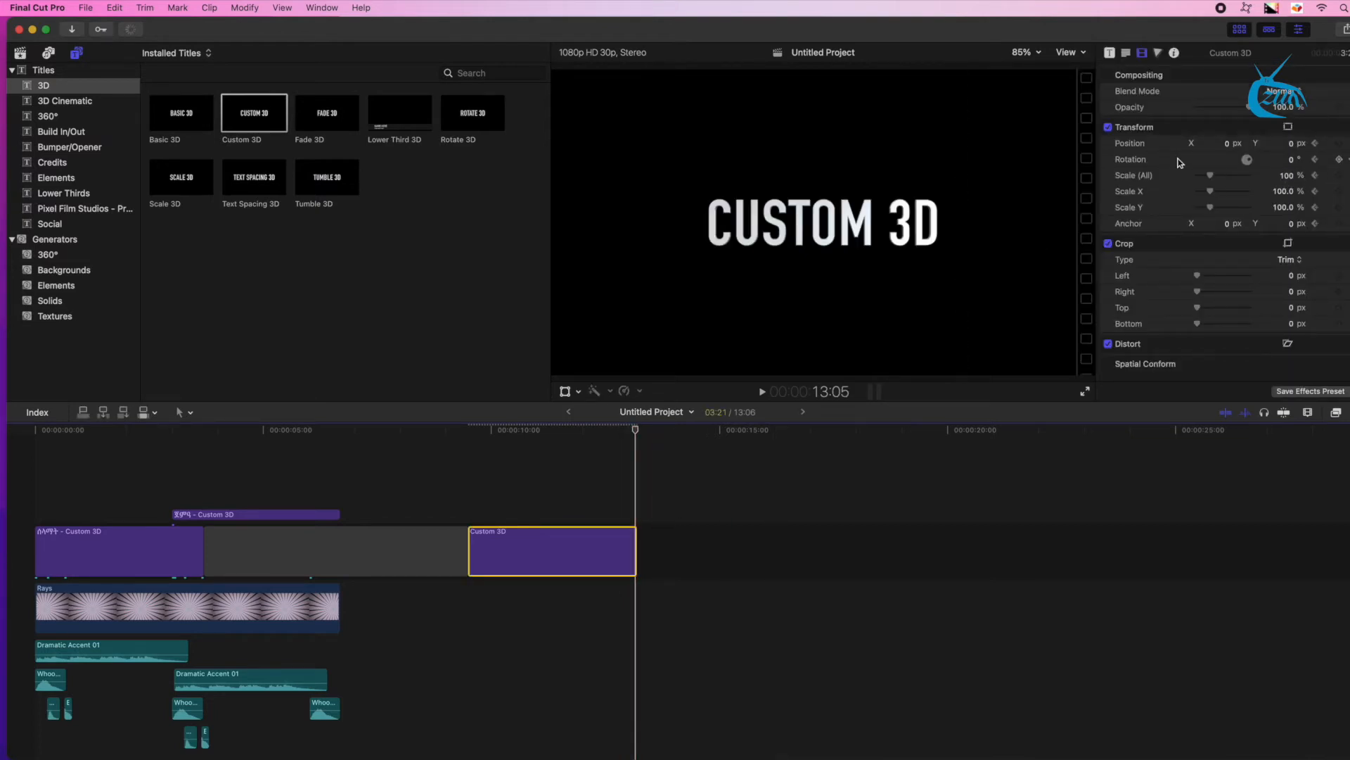
left_click(1284, 177)
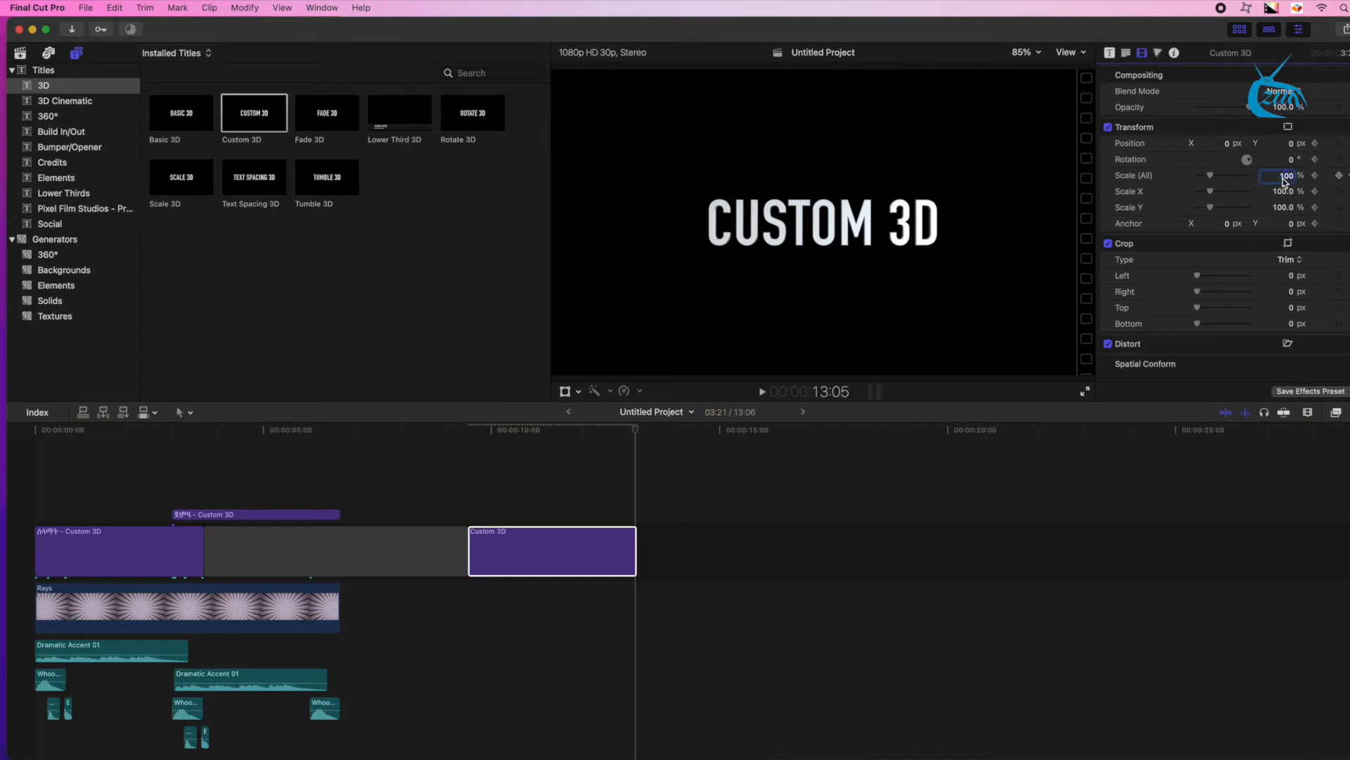
type("0")
key("Return")
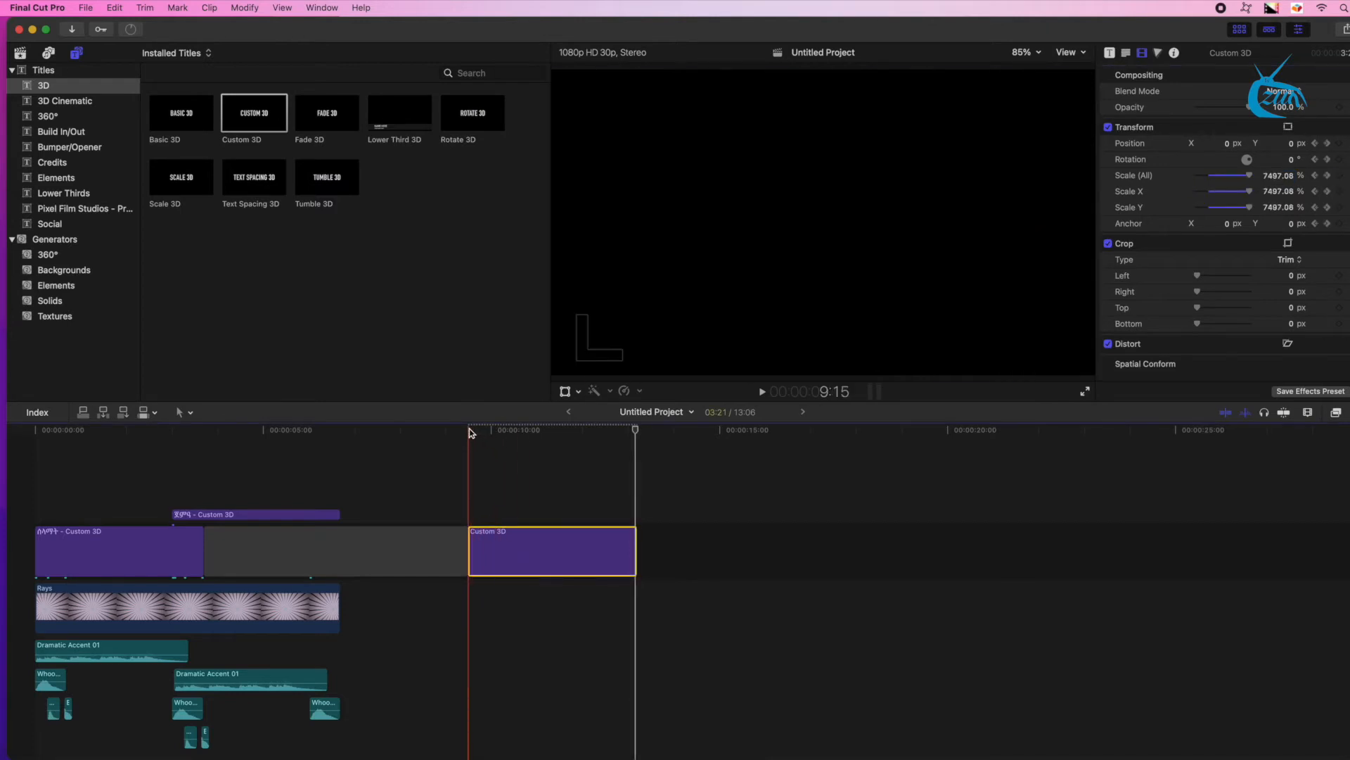
key("space")
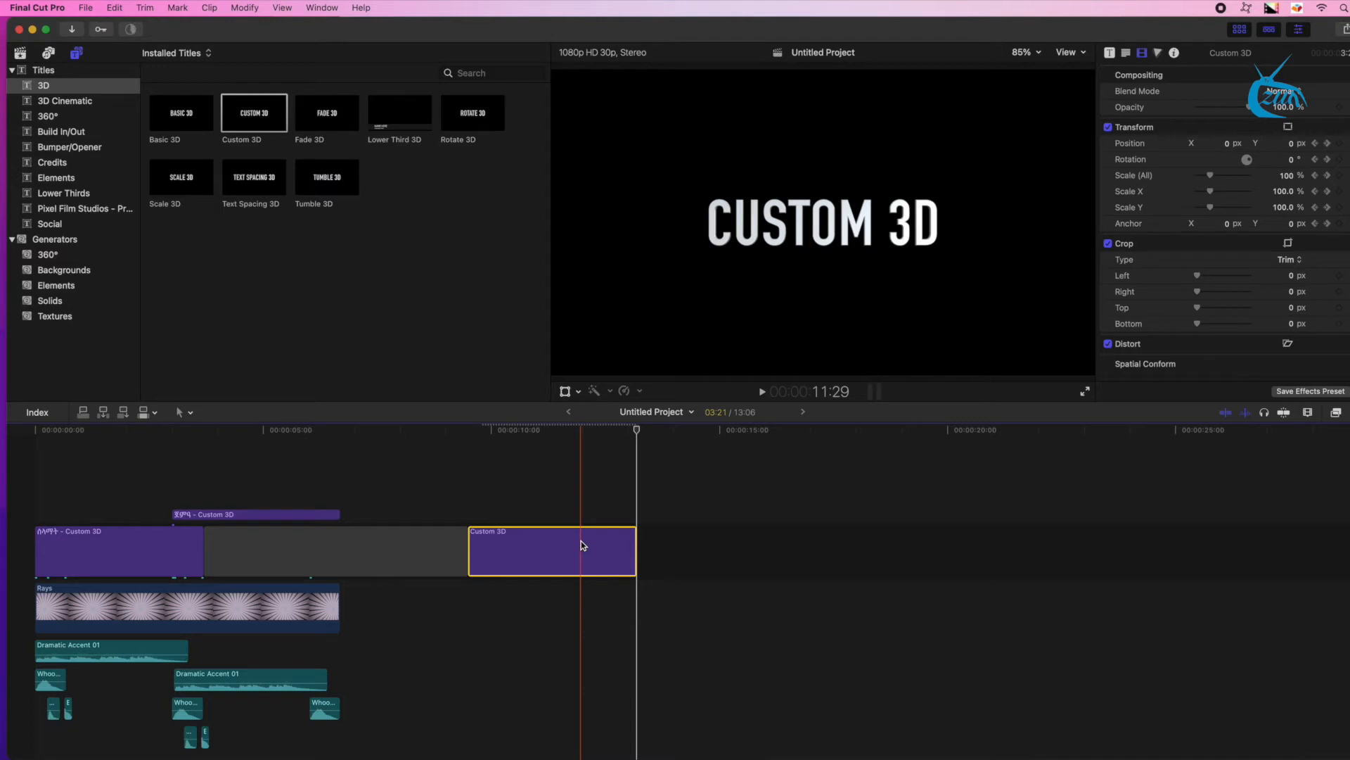
Paste a copy of the animated title and connect it above the original, overlapping its end from about 12:24
key("super+v")
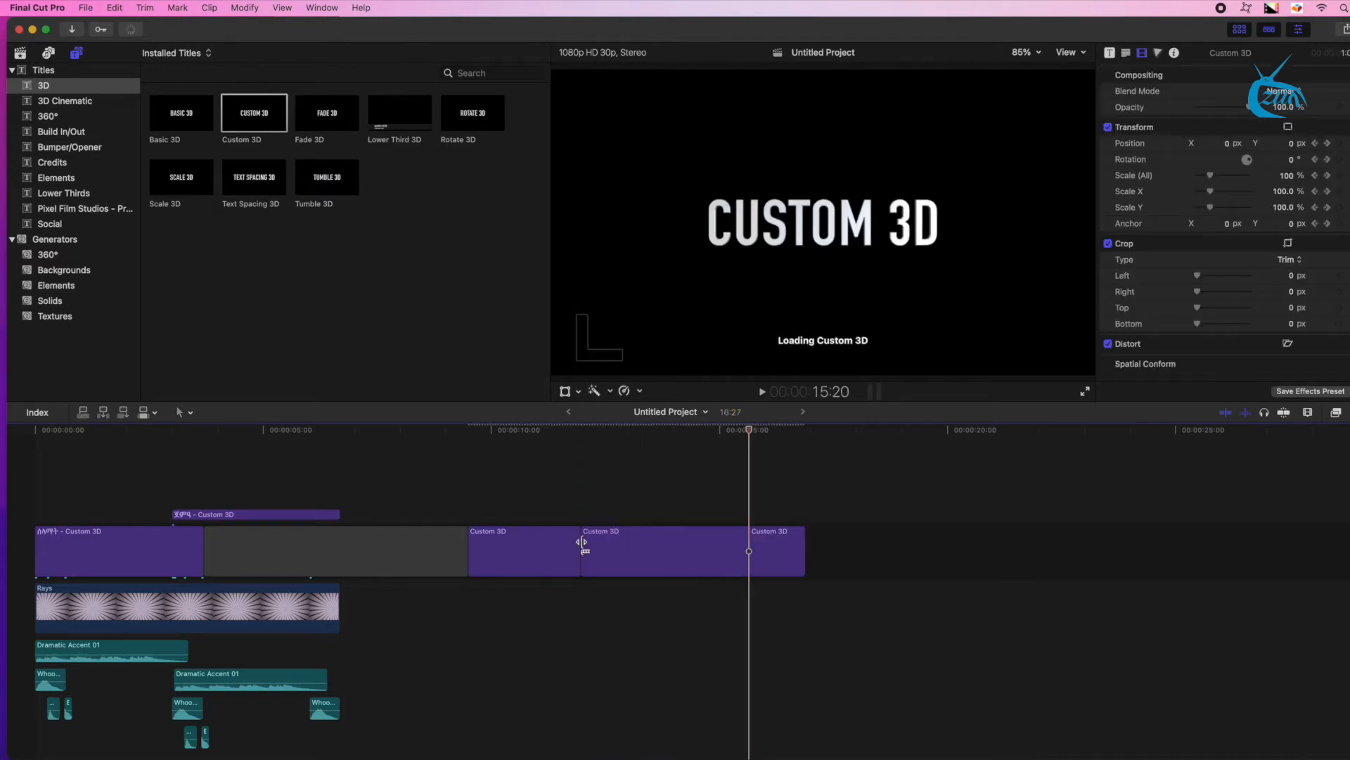
key("super+z")
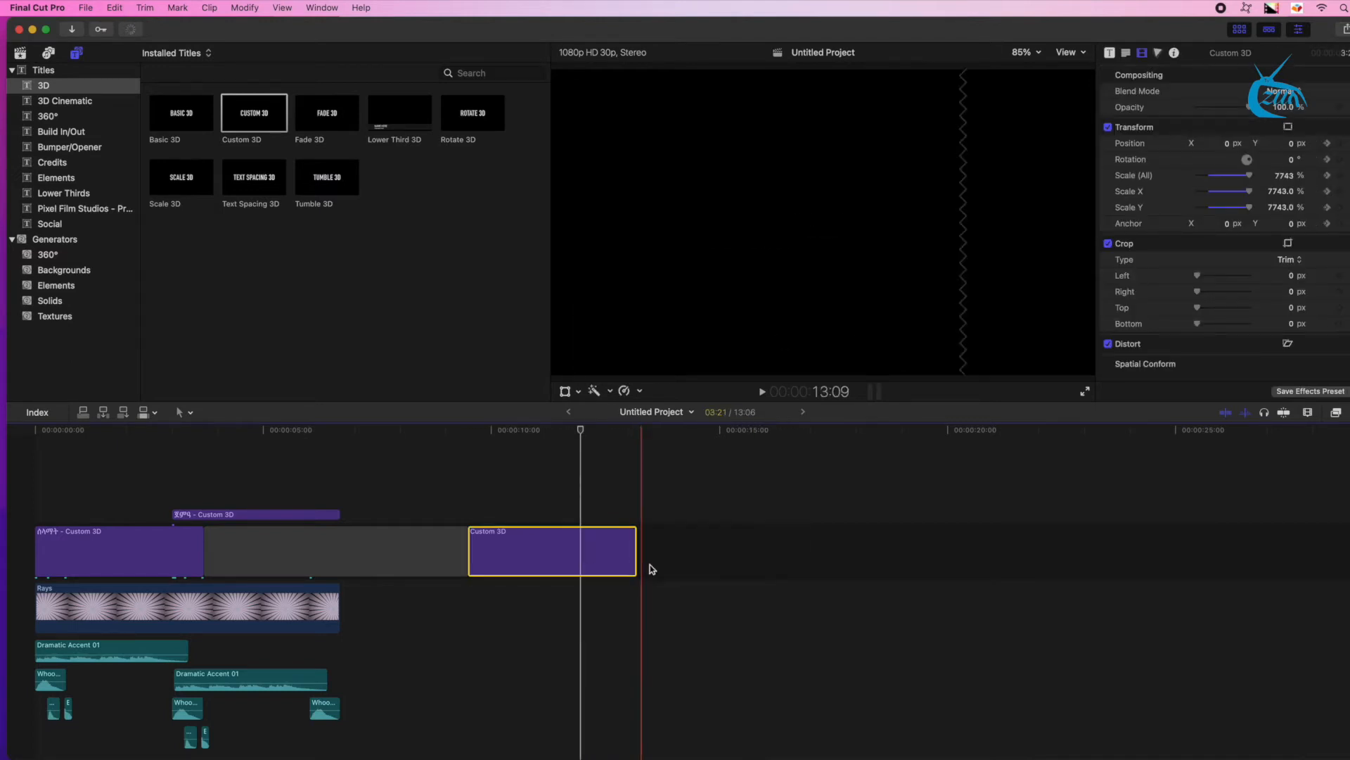
left_click(693, 557)
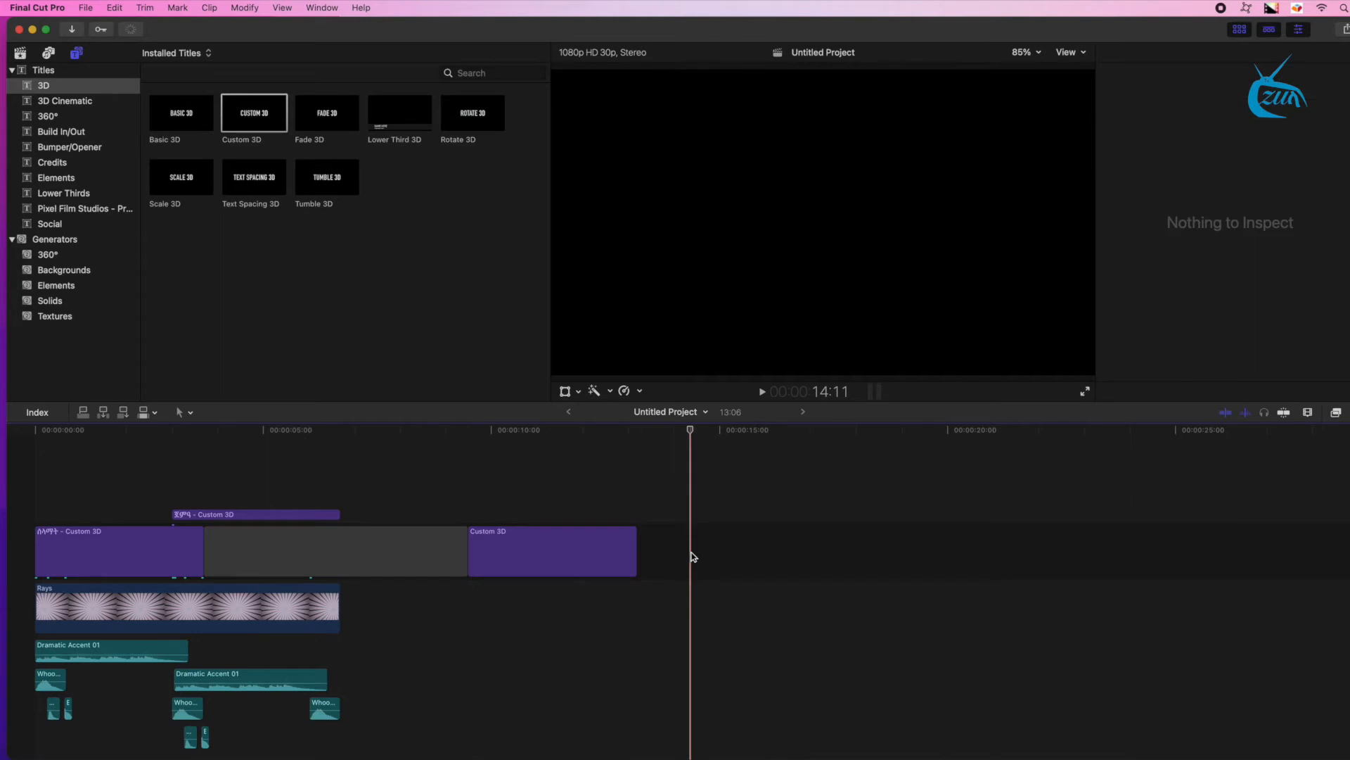
key("super+v")
left_click_drag(759, 553, 692, 518)
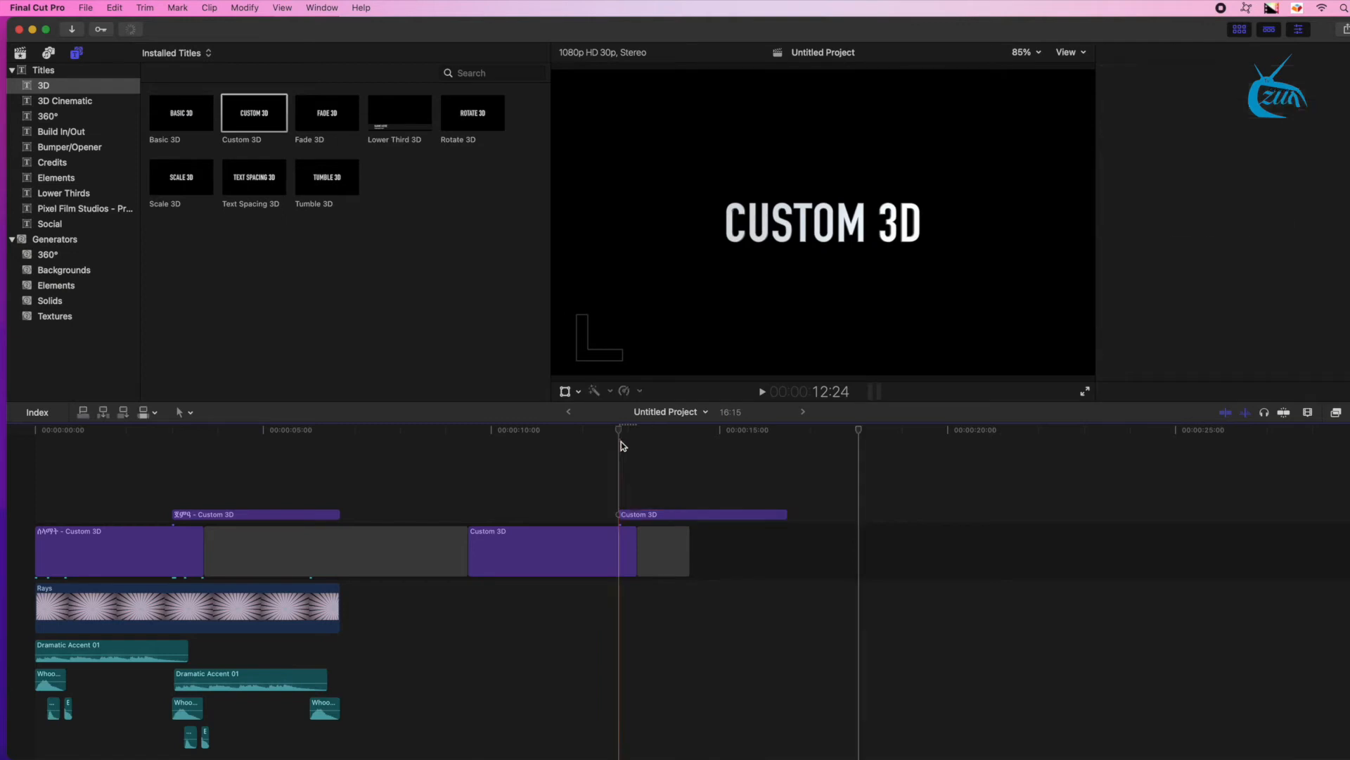
Play back the overlap between the two animated Custom 3D titles
left_click(620, 443)
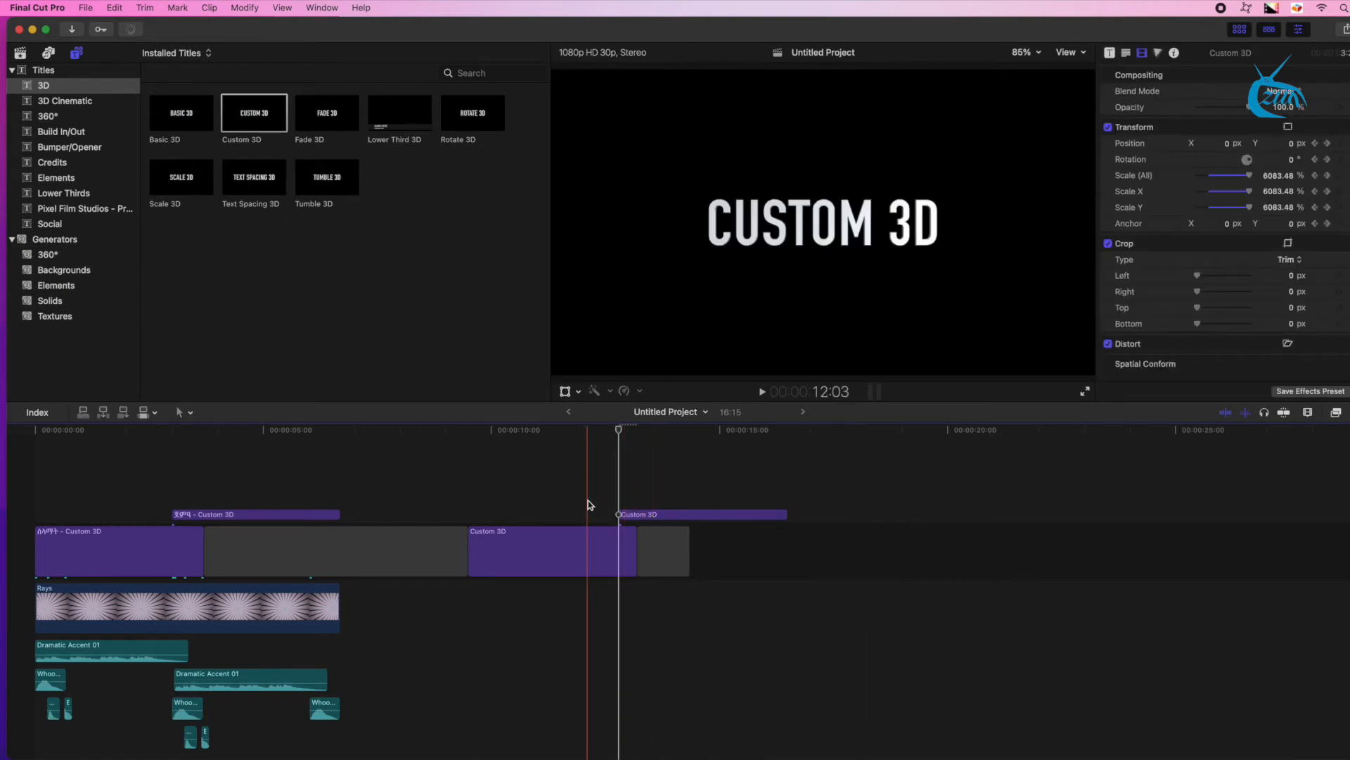
key("space")
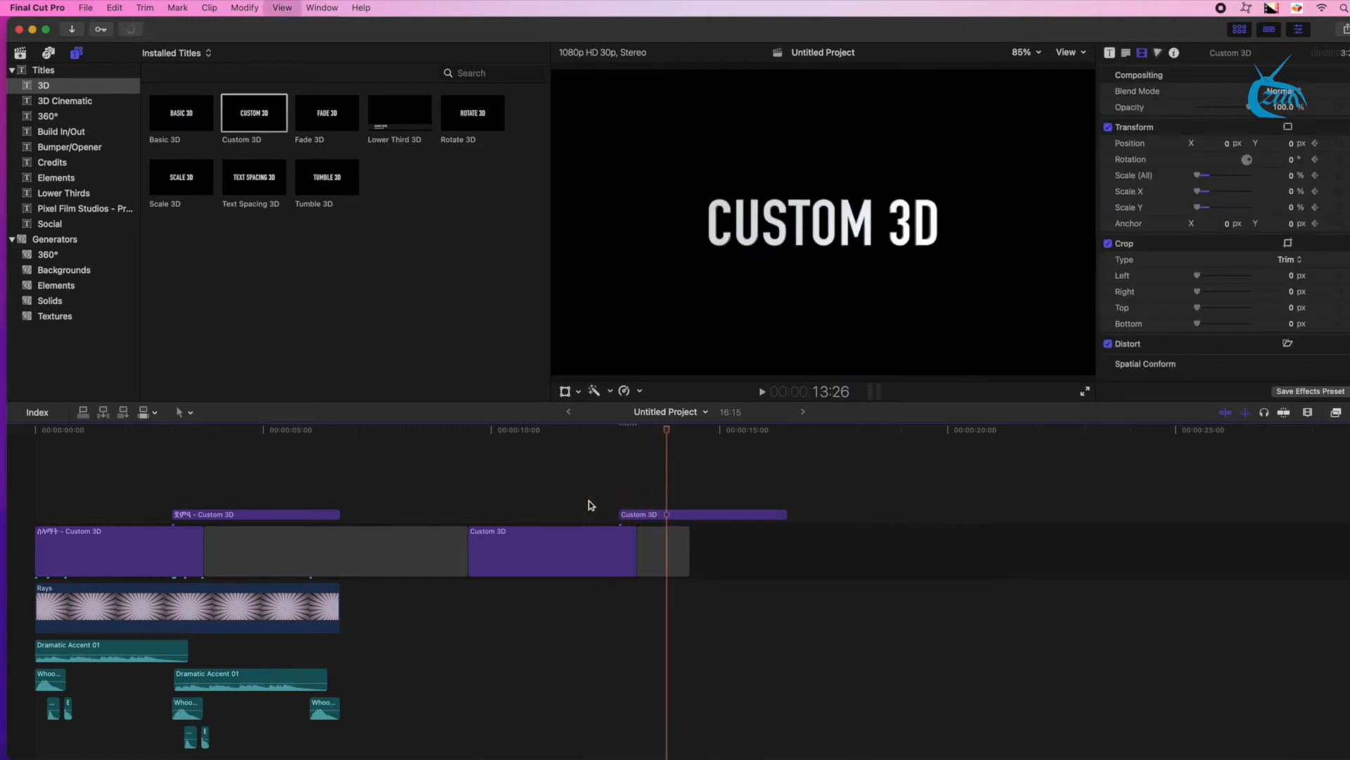
key("space")
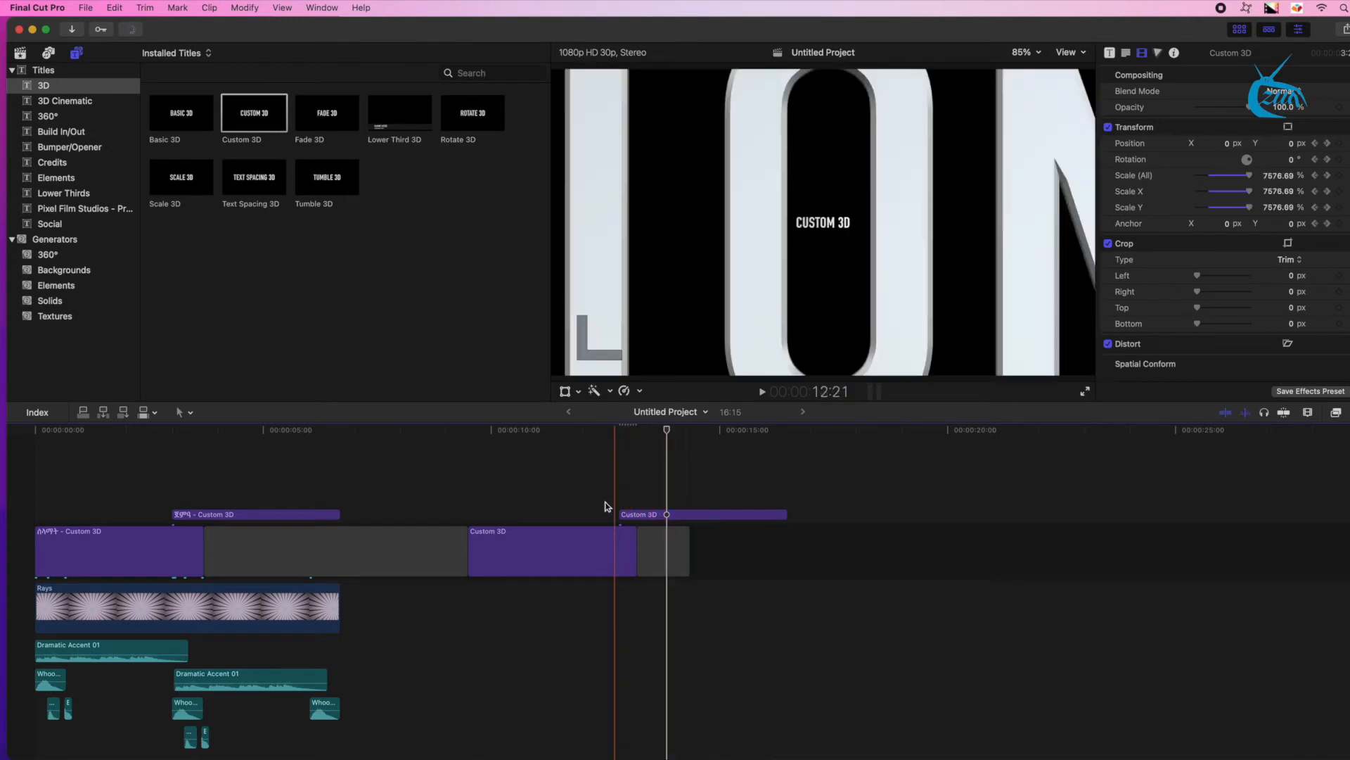
Extend the gap clip after the original title to the end of the connected copy
left_click(551, 552)
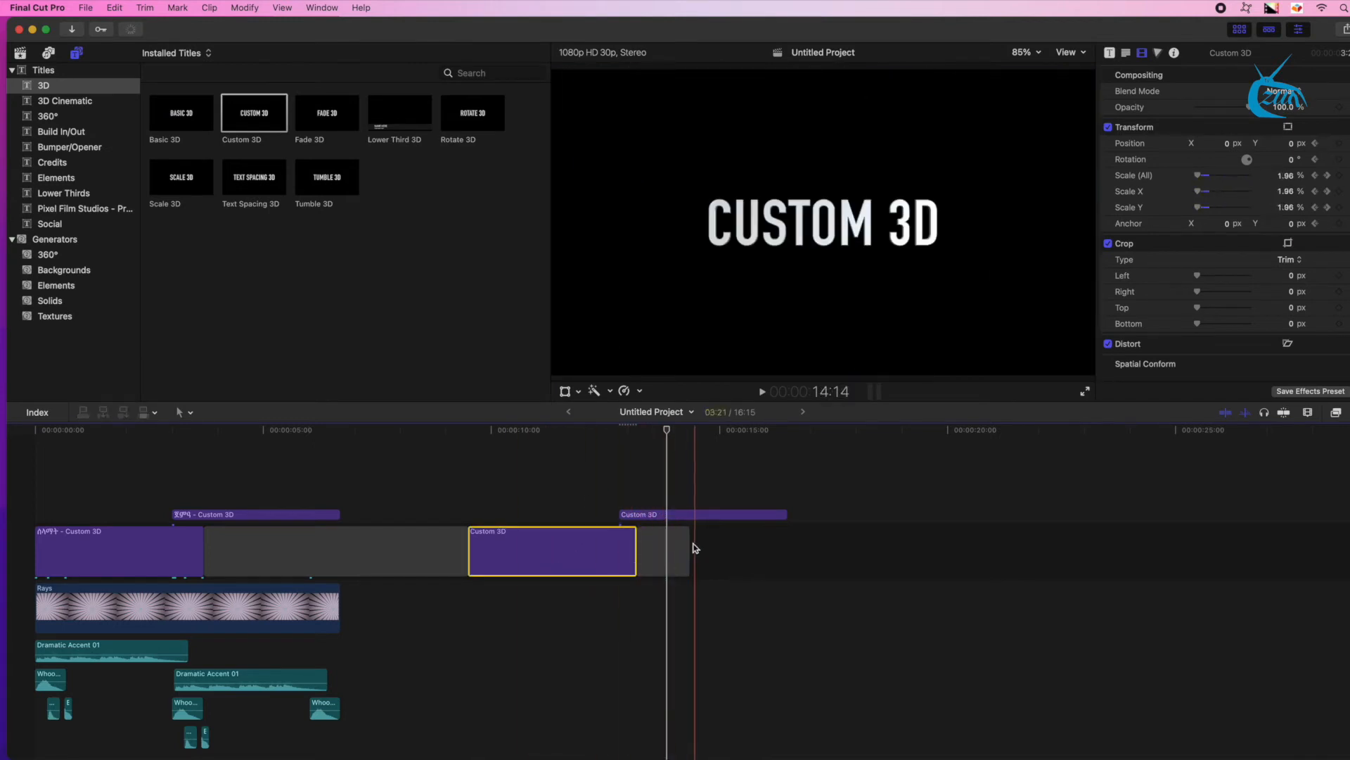
left_click_drag(689, 552, 788, 549)
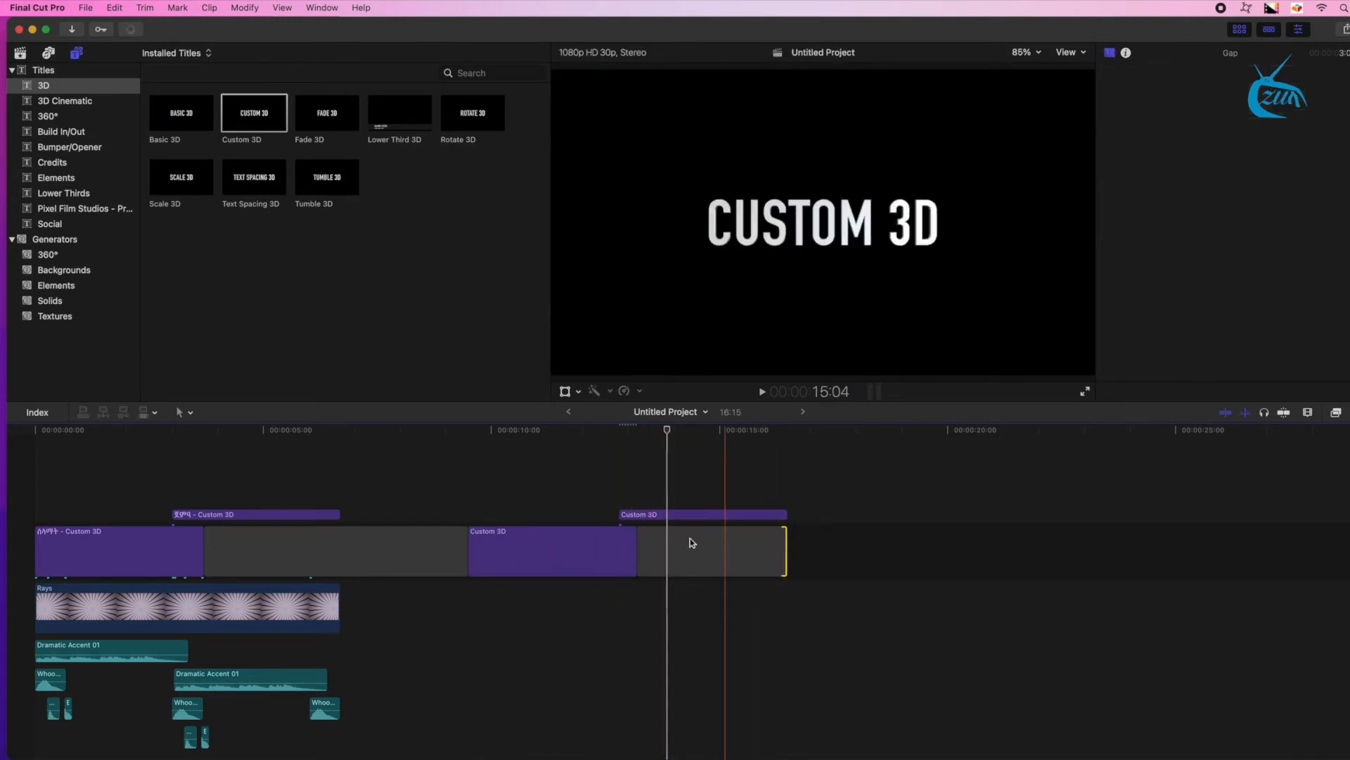
Replace the text of the Custom 3D title in the primary storyline after the long gap with "ሰላማት"
left_click(555, 552)
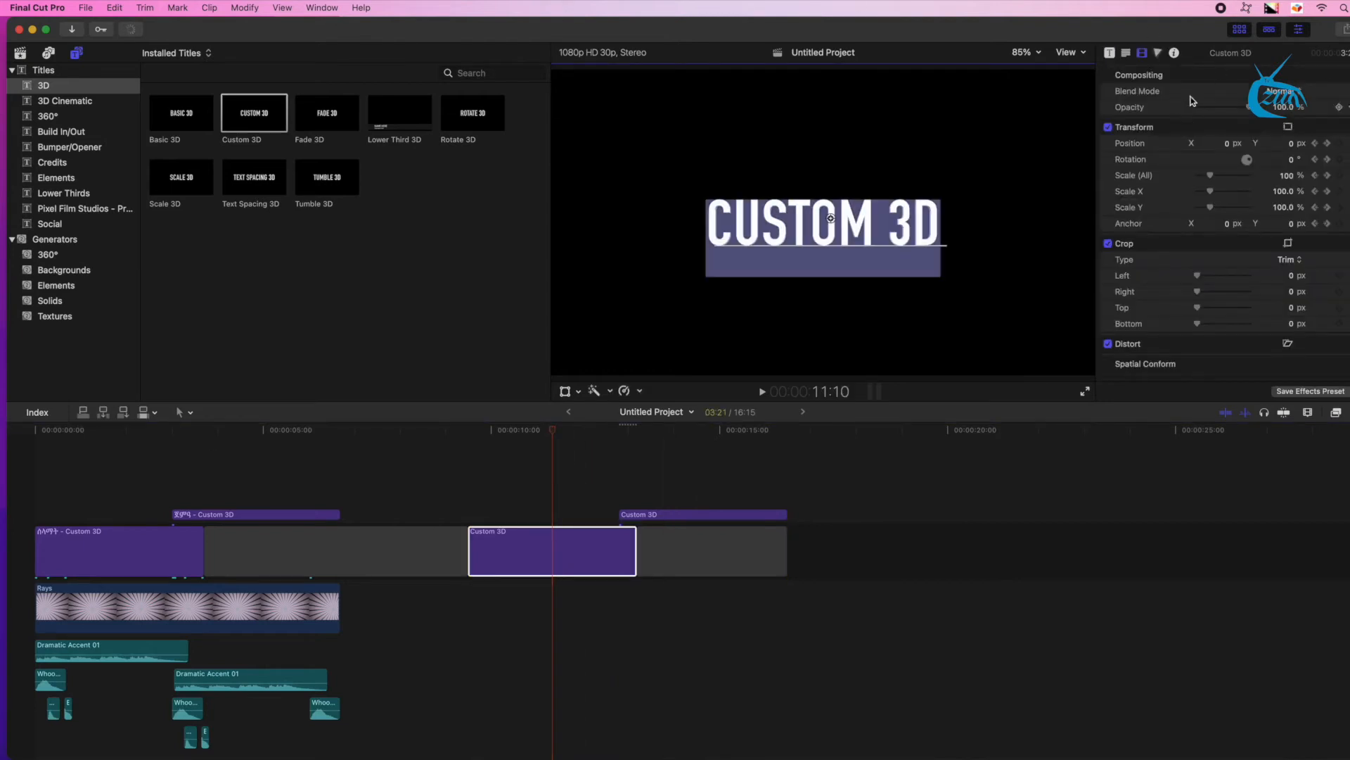
left_click(1110, 53)
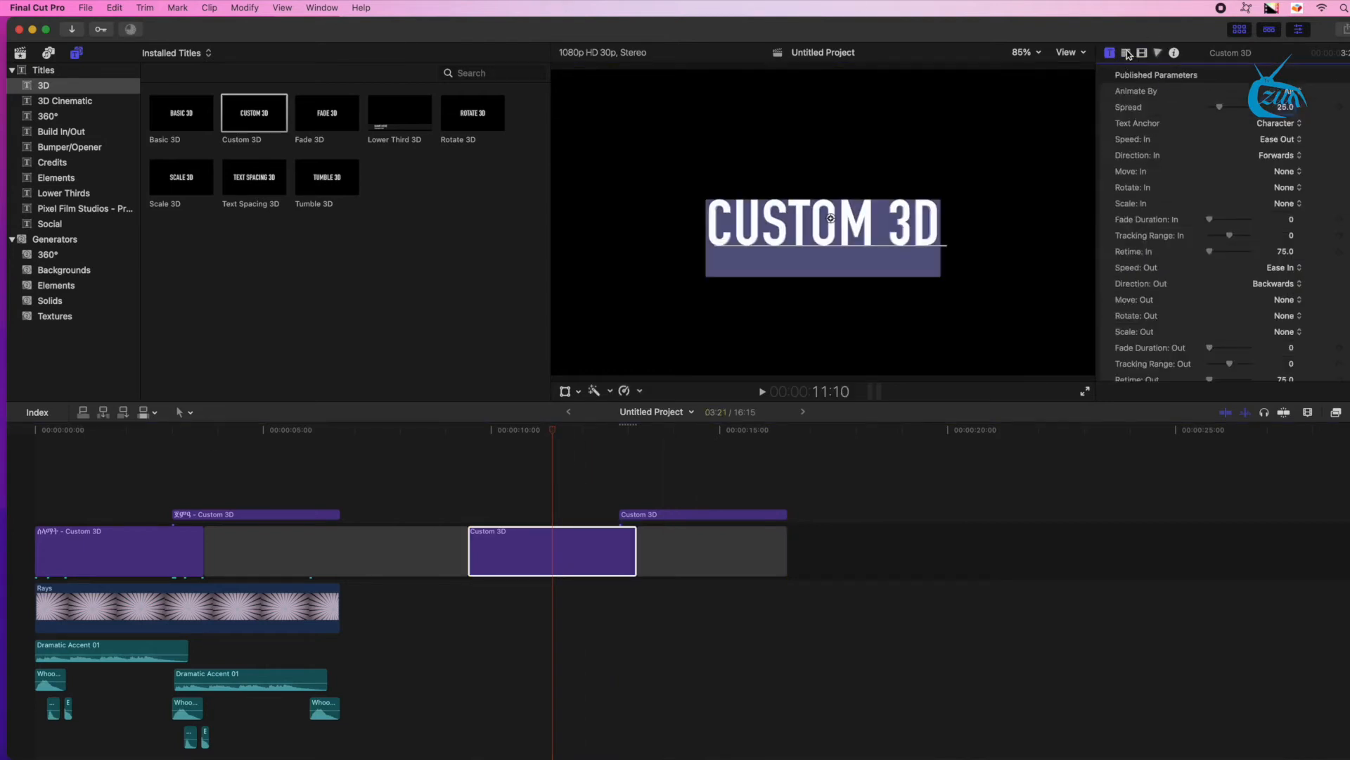
left_click(1127, 53)
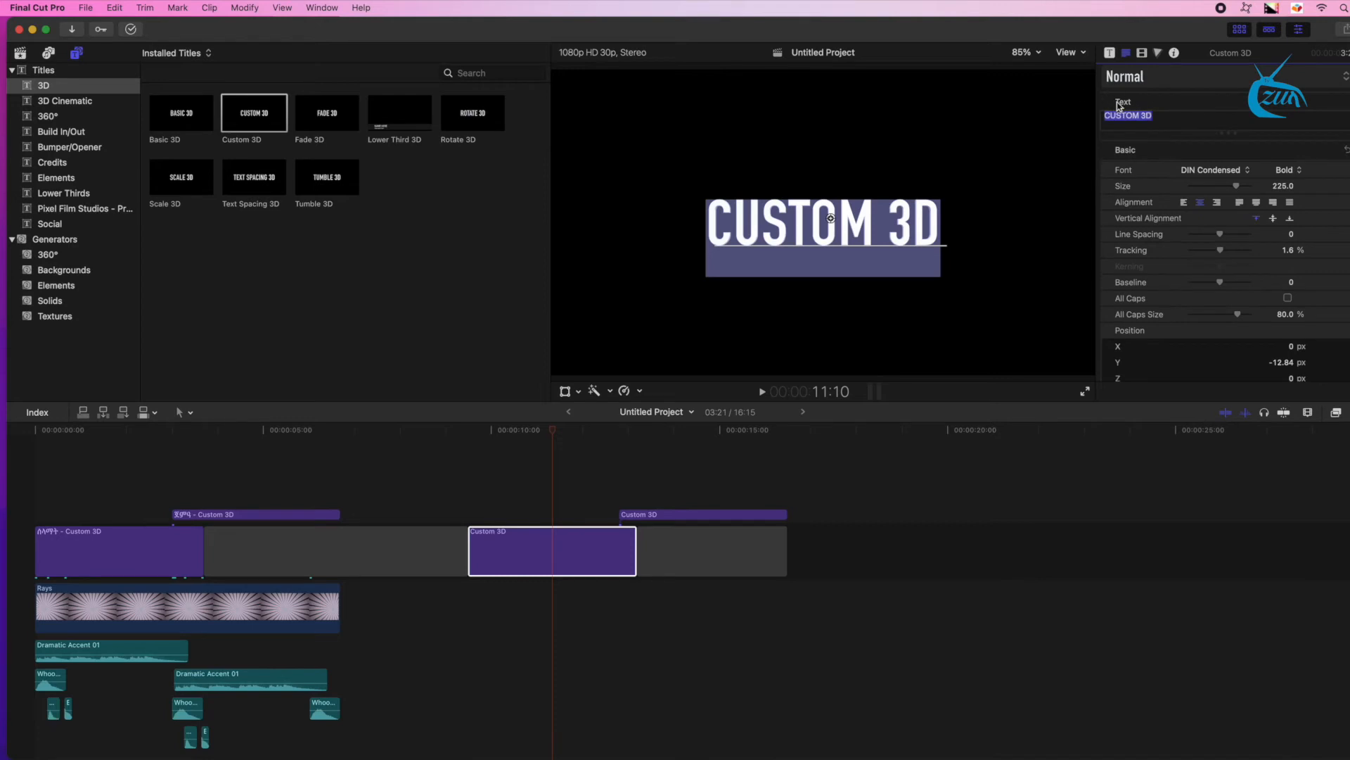
type("ሰ")
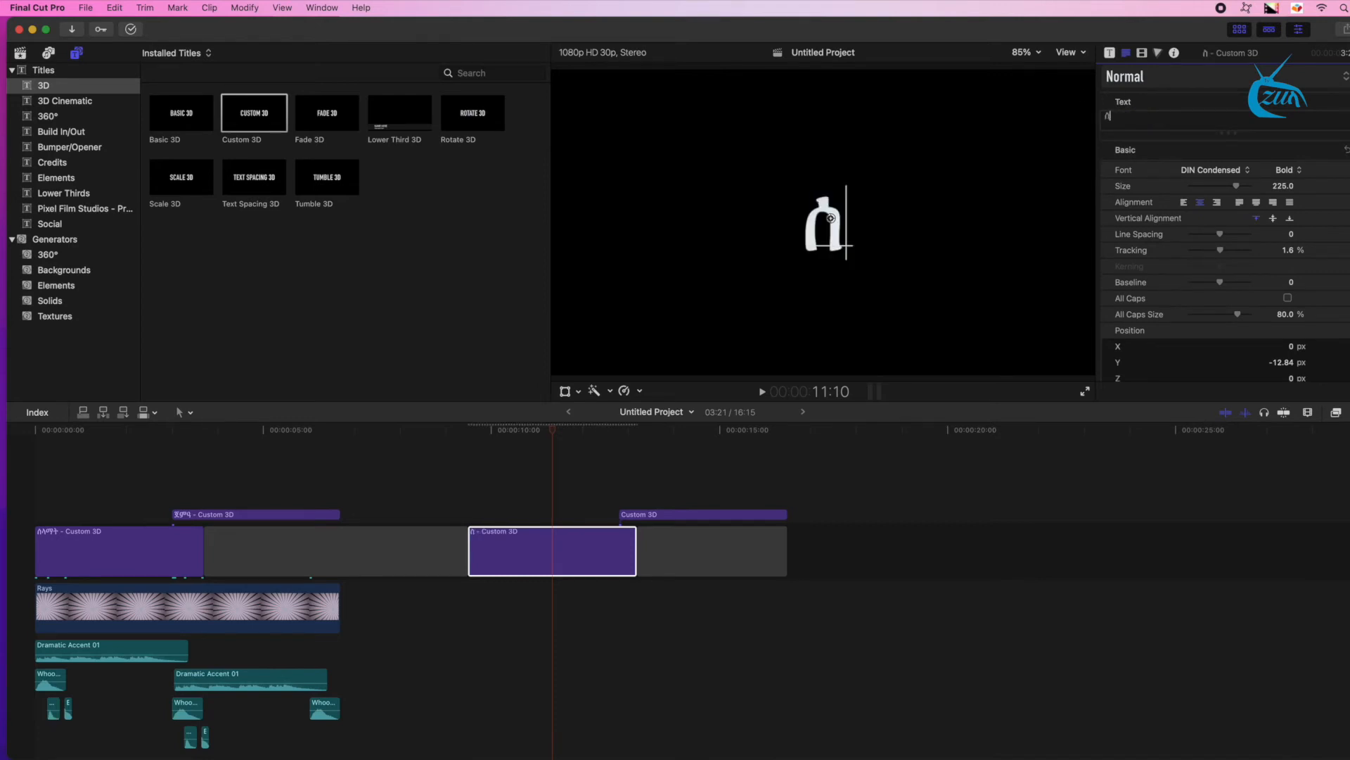
type("ለ")
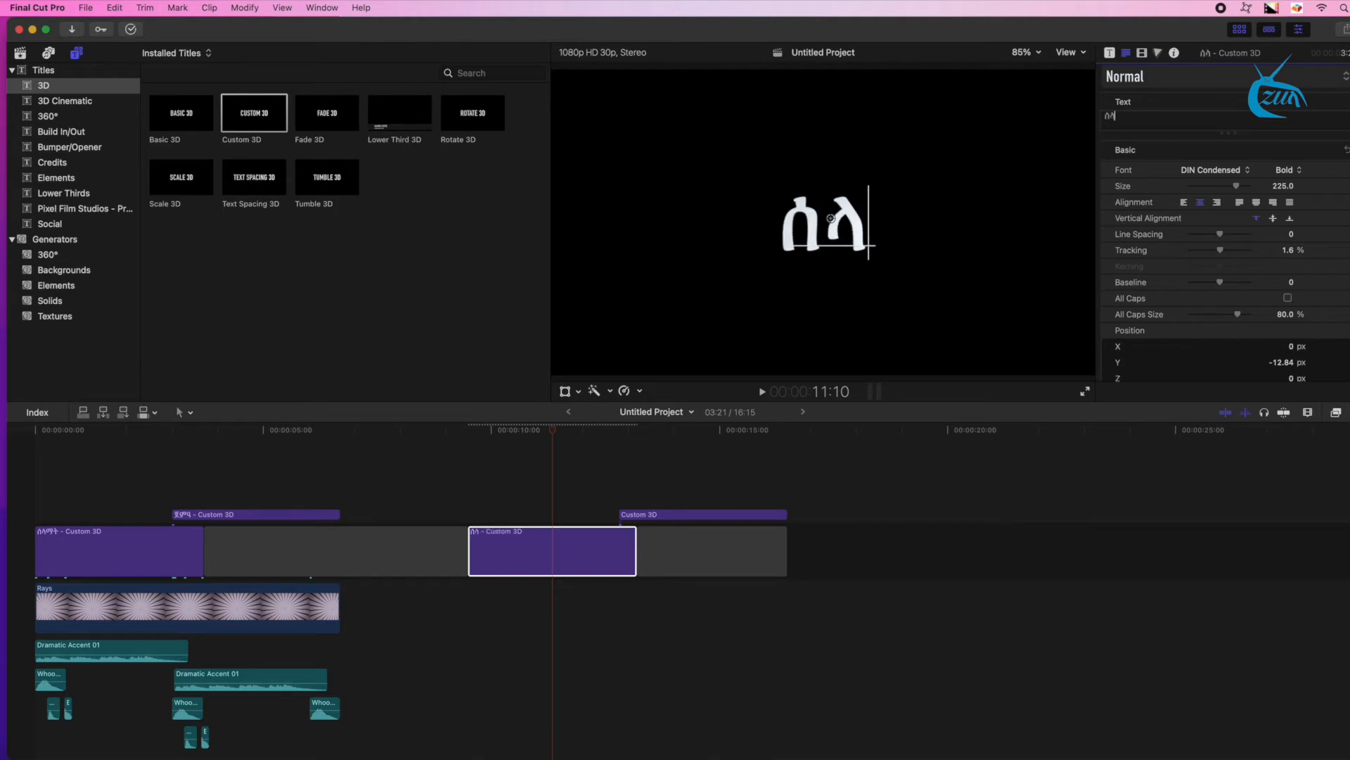
type("ማት")
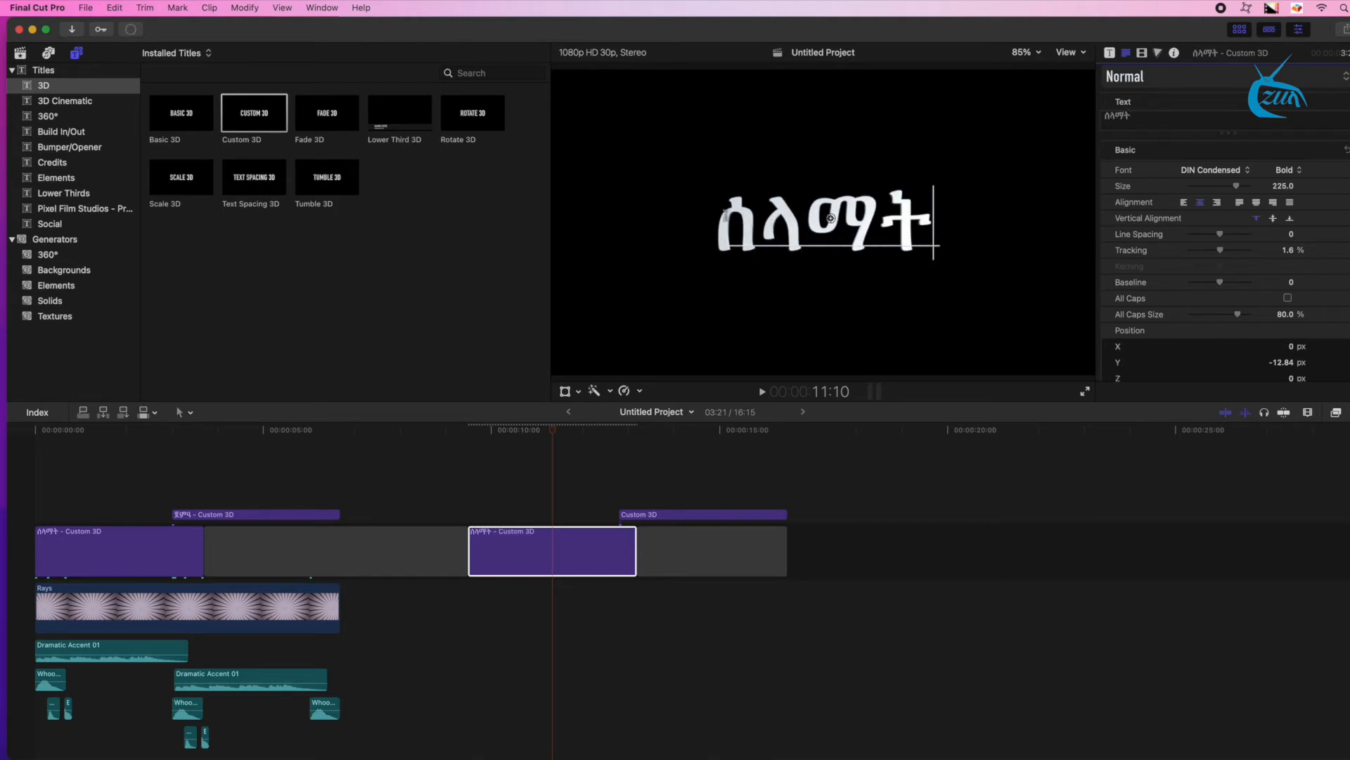
Set the font of the whole "ሰላማት" title text to Ethiopic Fantuwua
left_click_drag(725, 215, 954, 240)
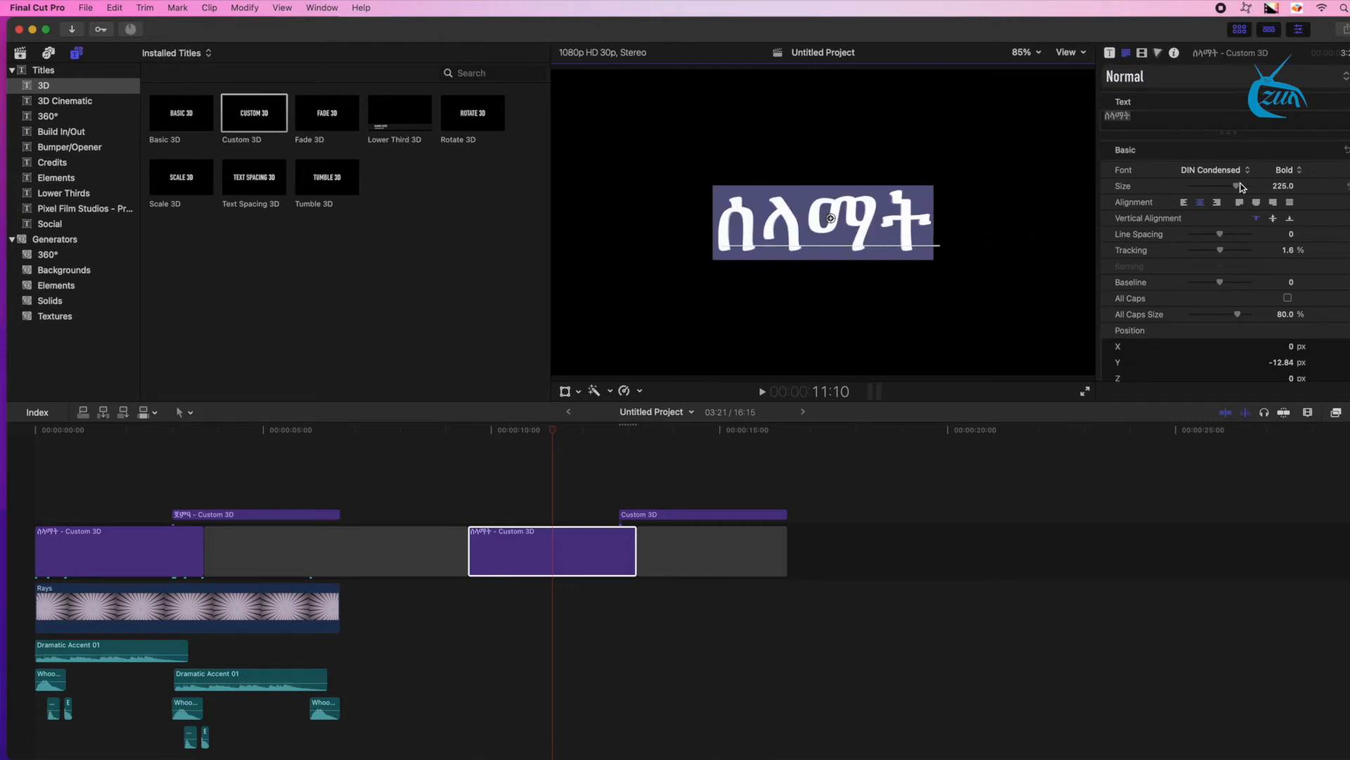
left_click(1212, 170)
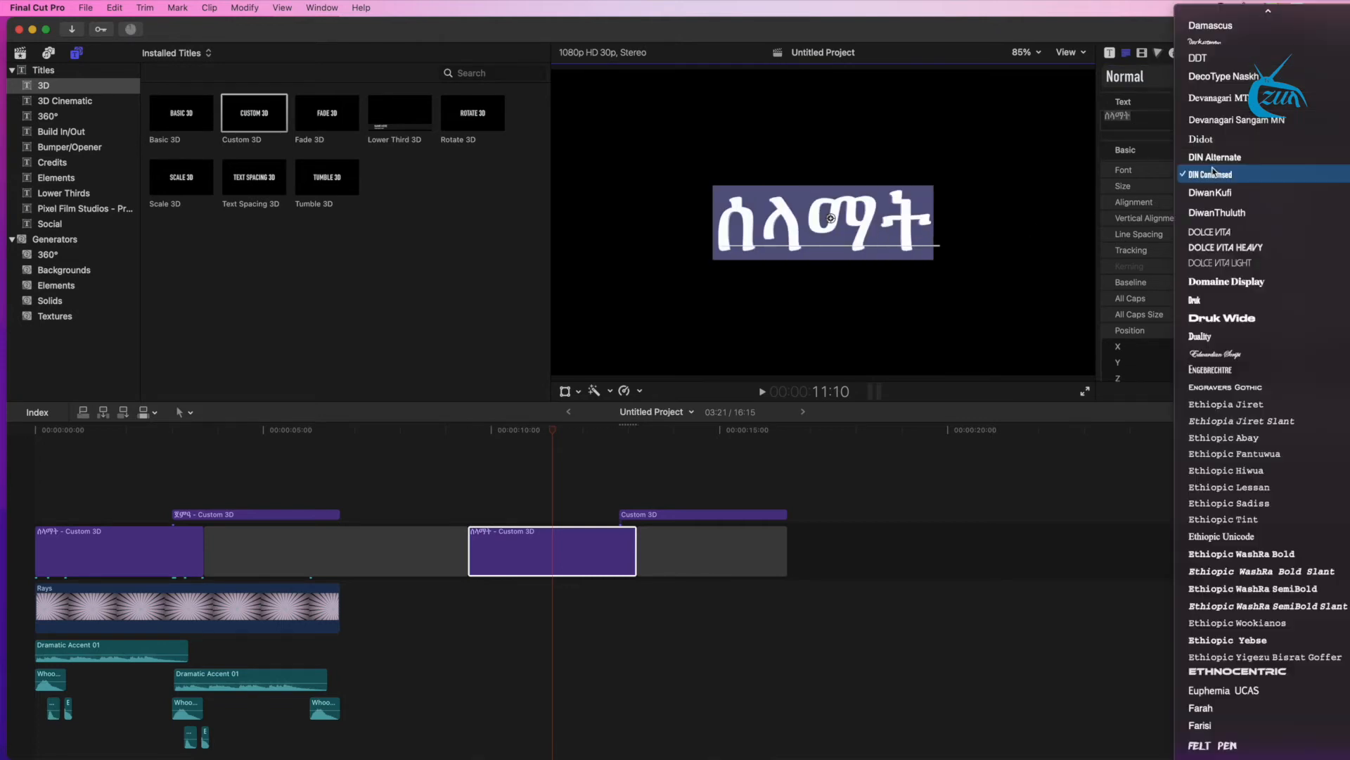
left_click(1234, 453)
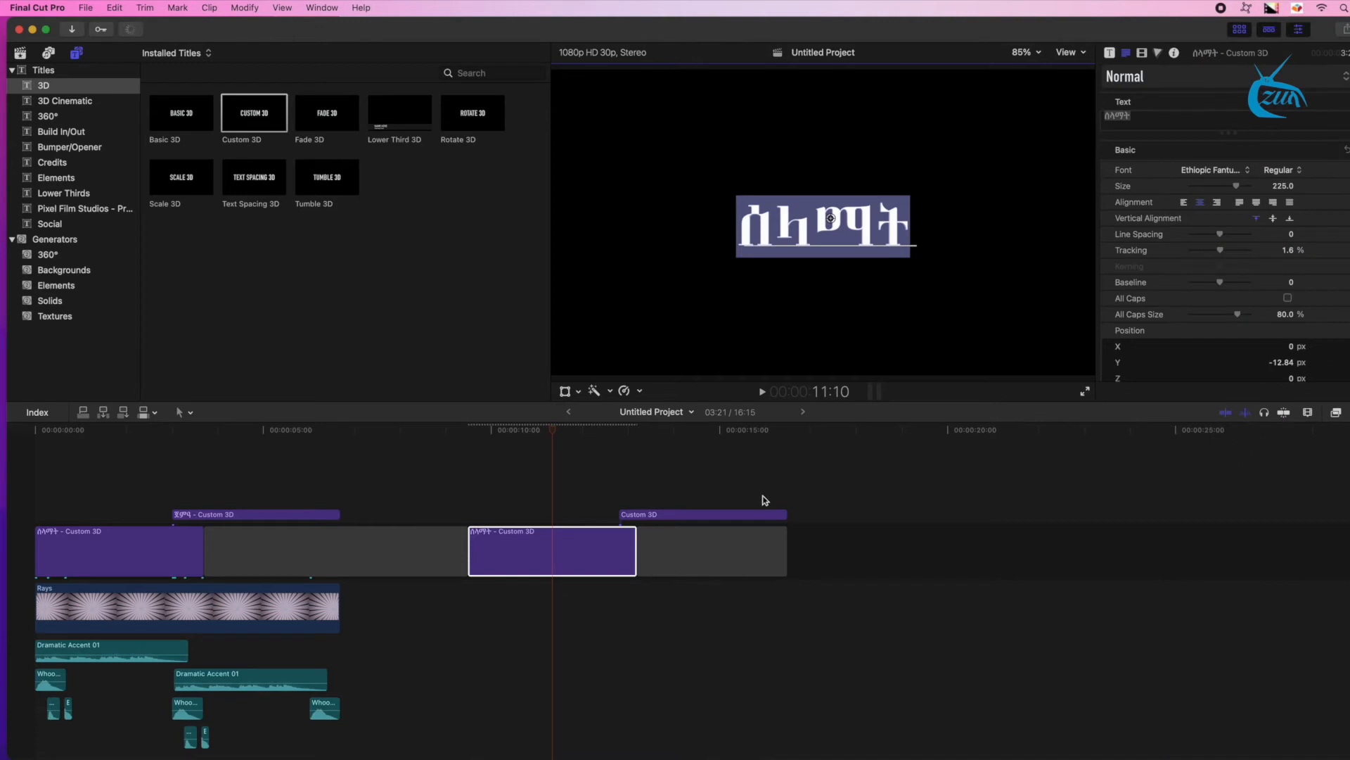
Replace the text of the overlapping connected Custom 3D title with "ጀምዓ"
left_click(695, 431)
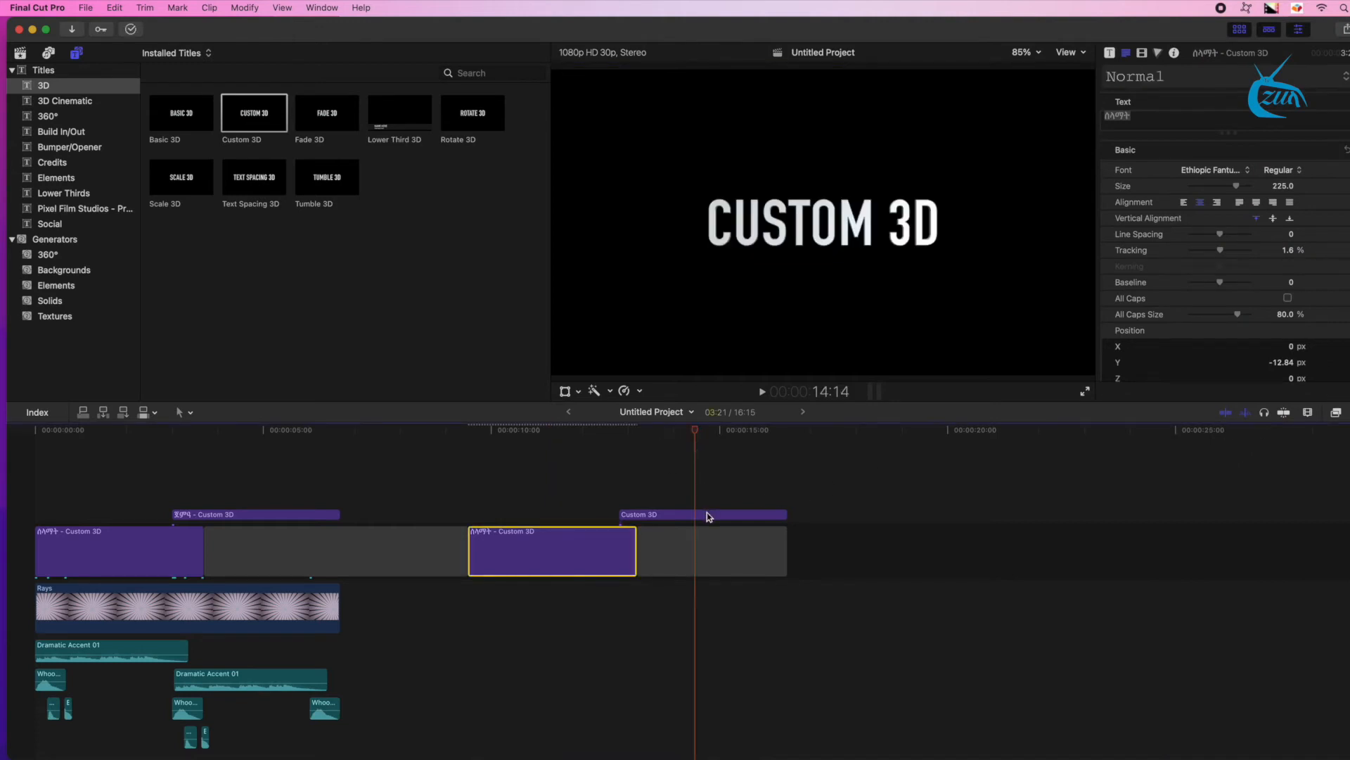
left_click(707, 515)
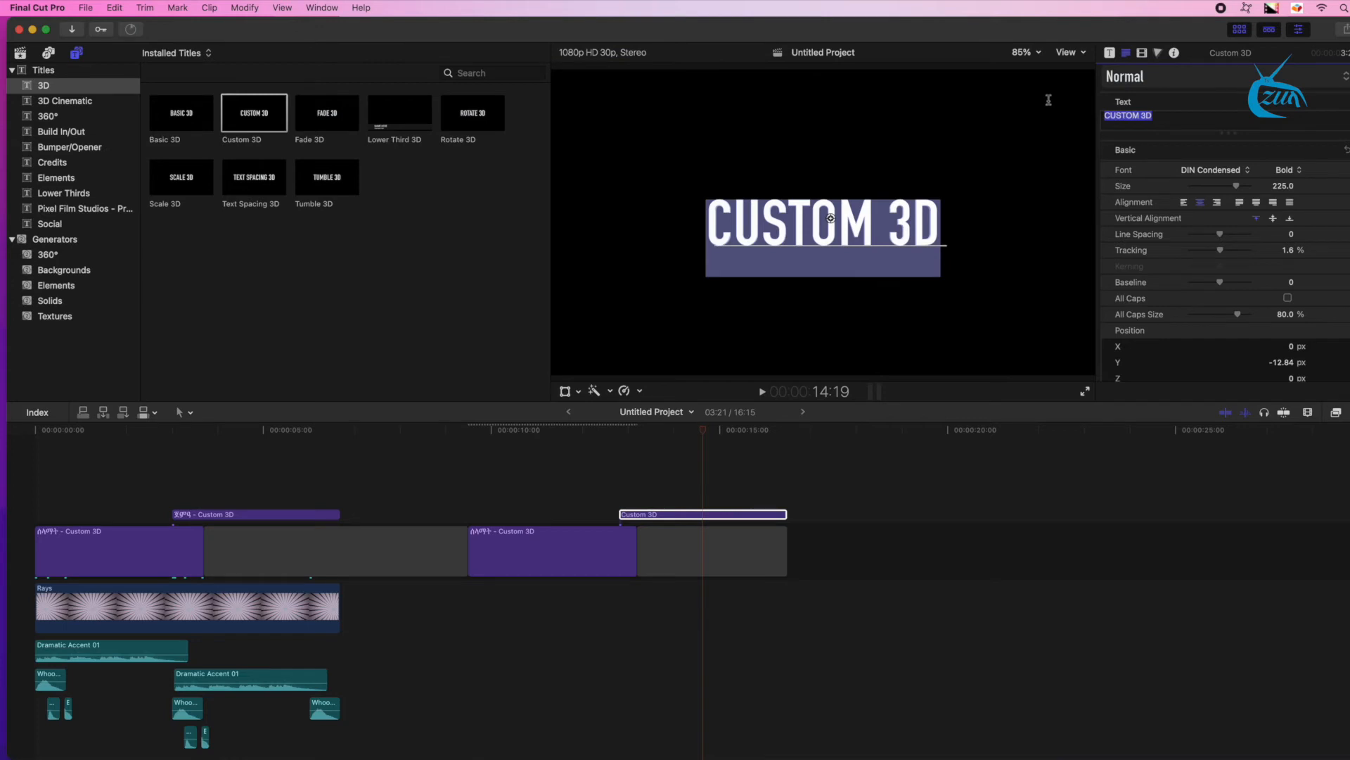
type("ጟጟ")
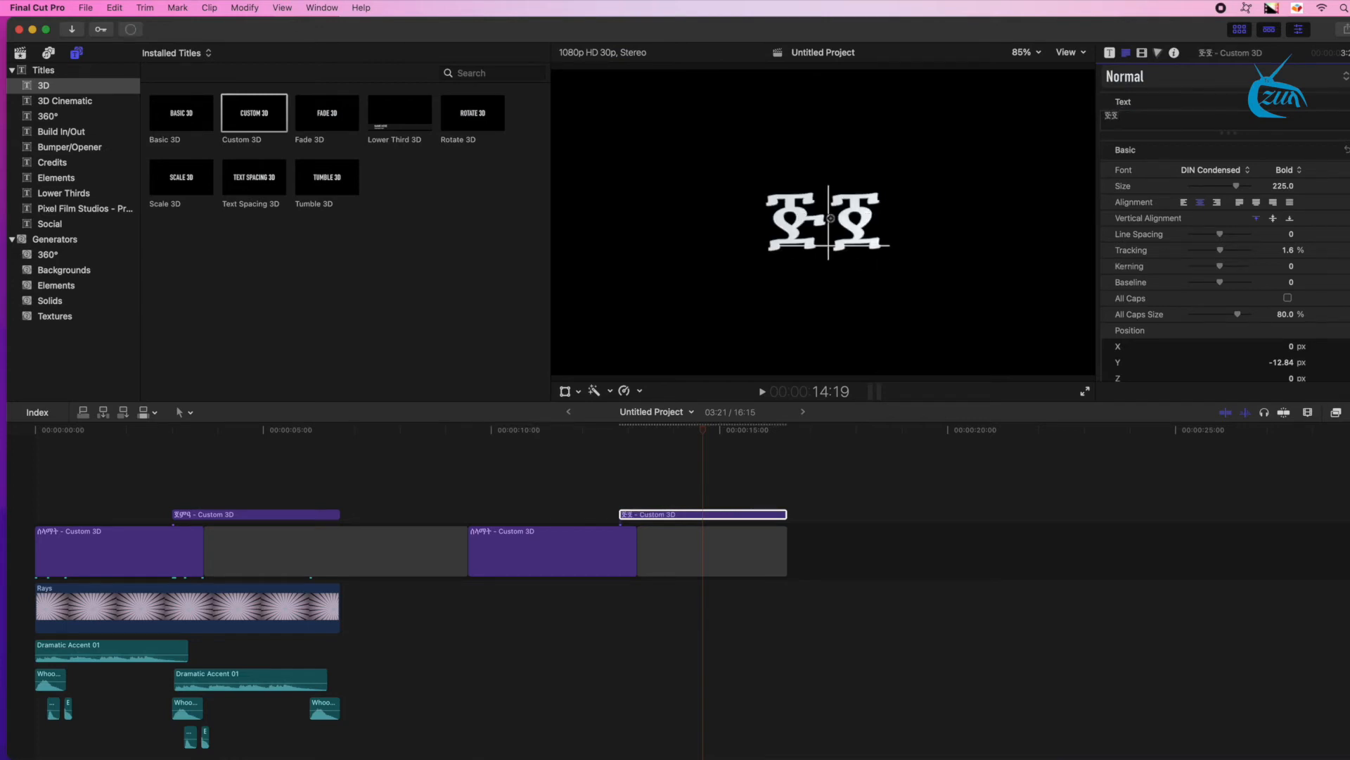
key("BackSpace")
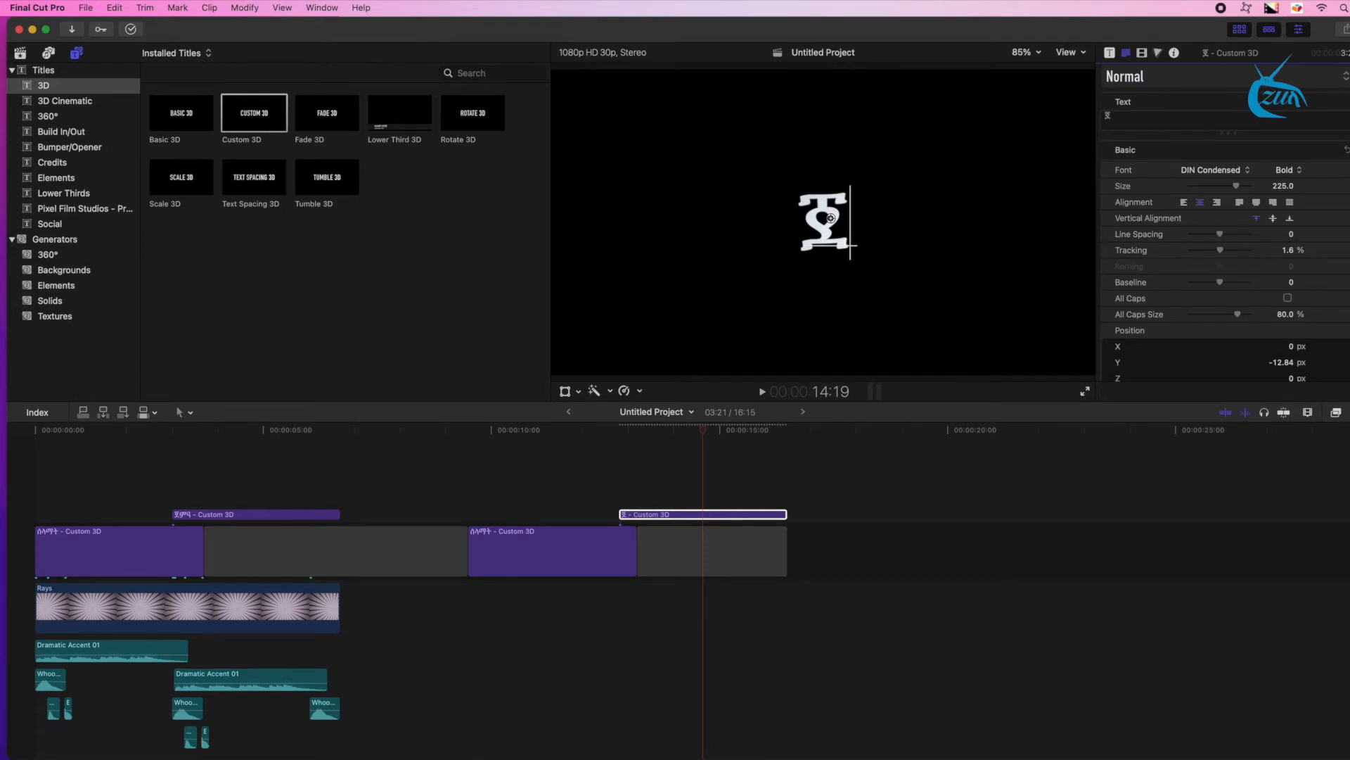
type("ምምምም")
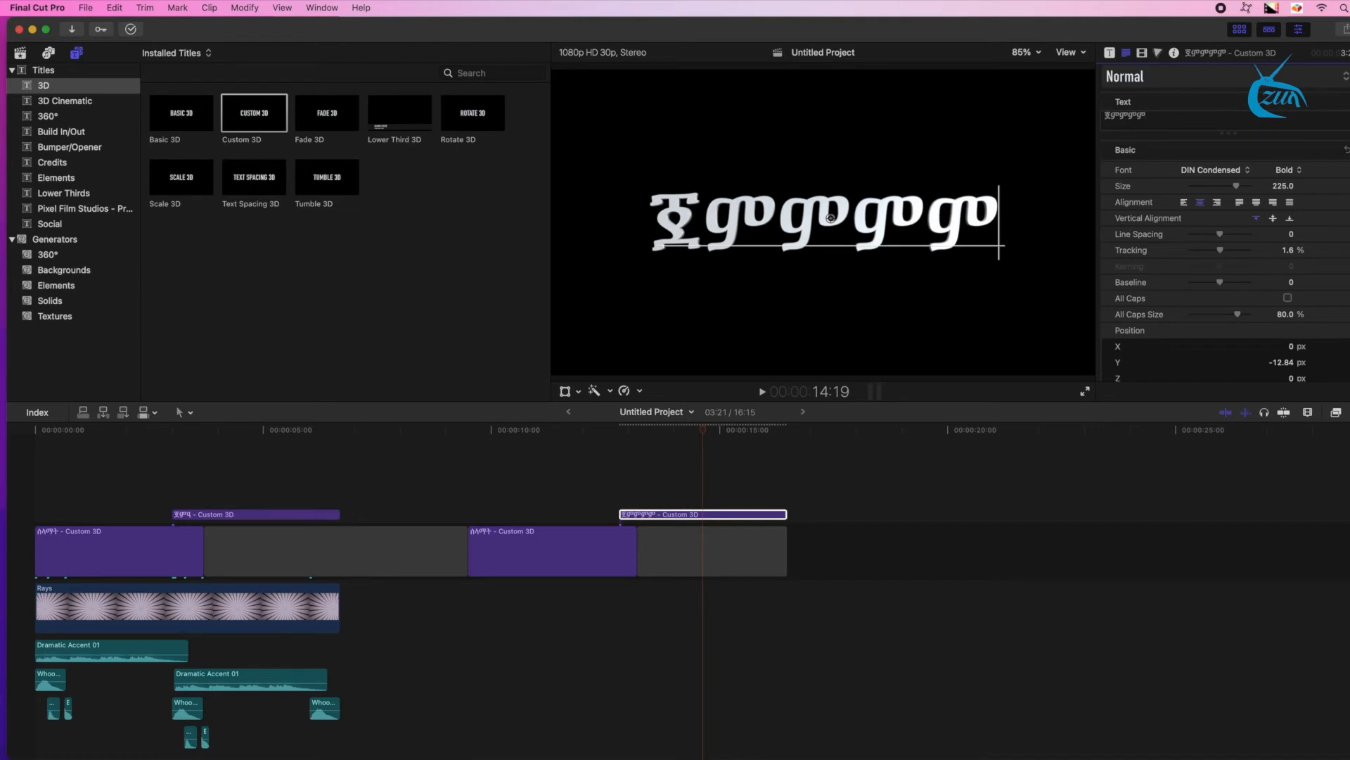
key("BackSpace")
type("ሟ")
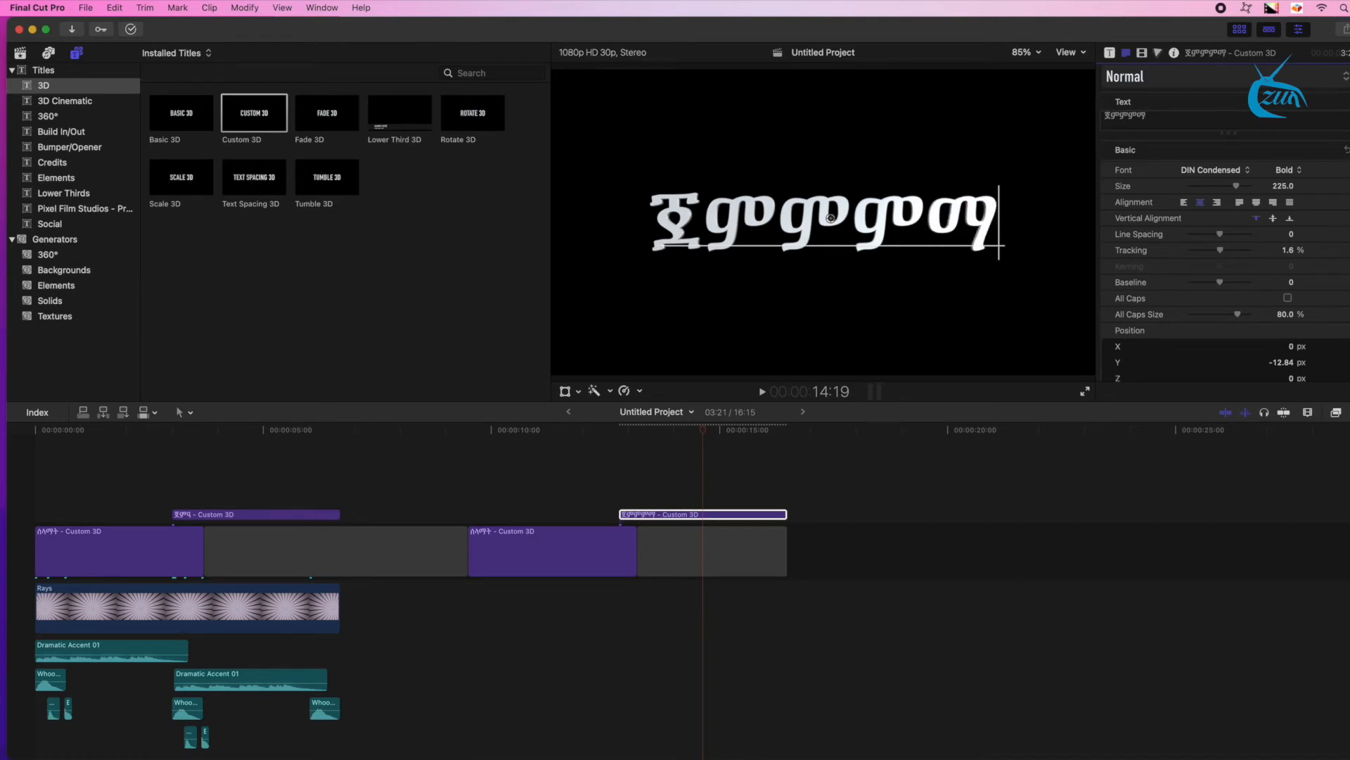
key("BackSpace")
key("BackSpace")
key("BackSpace")
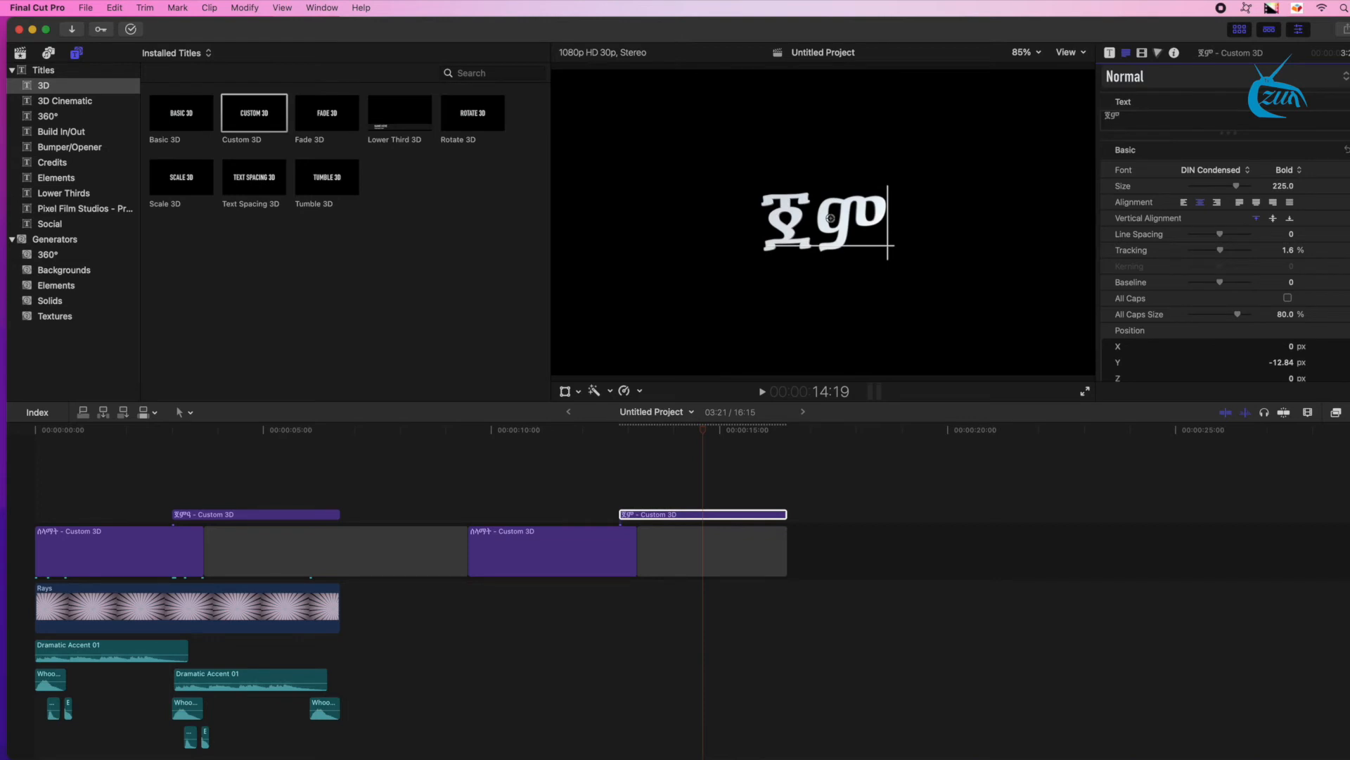
type("0")
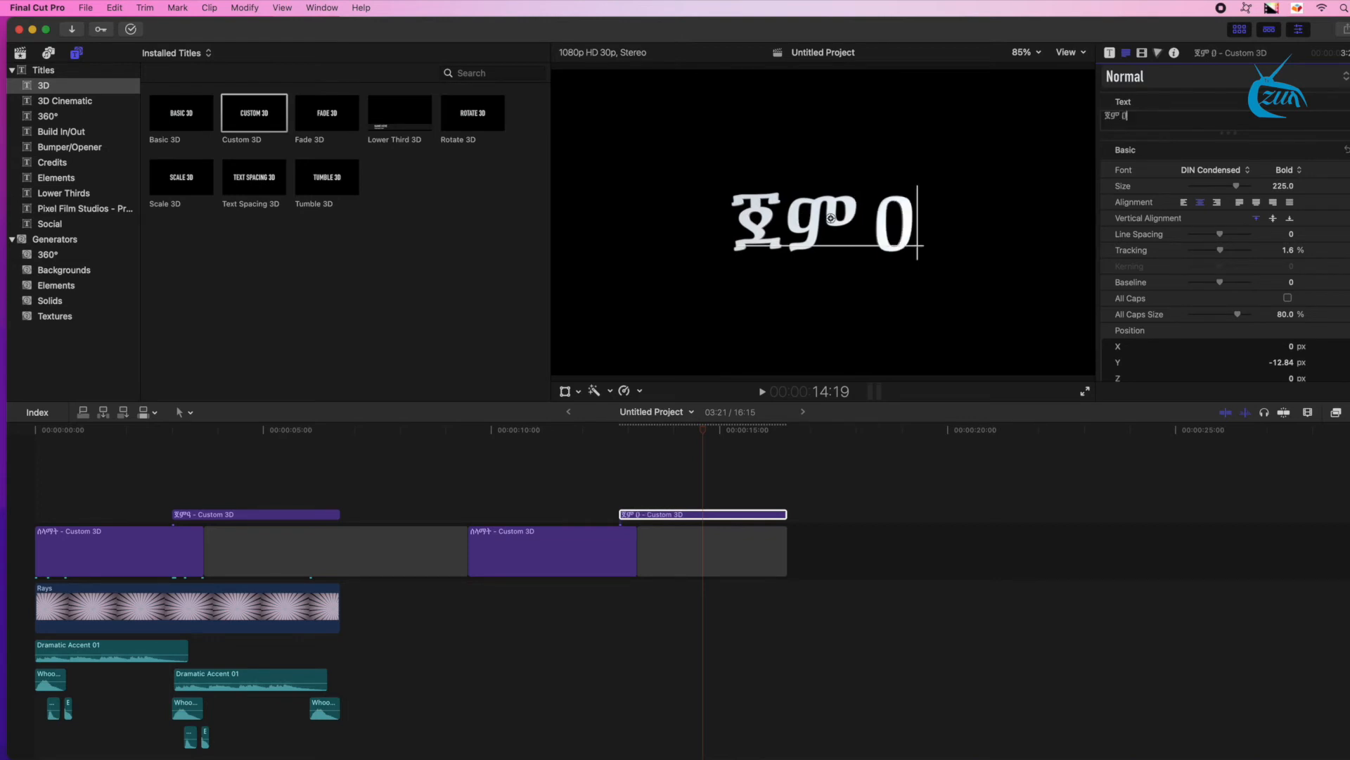
type("a")
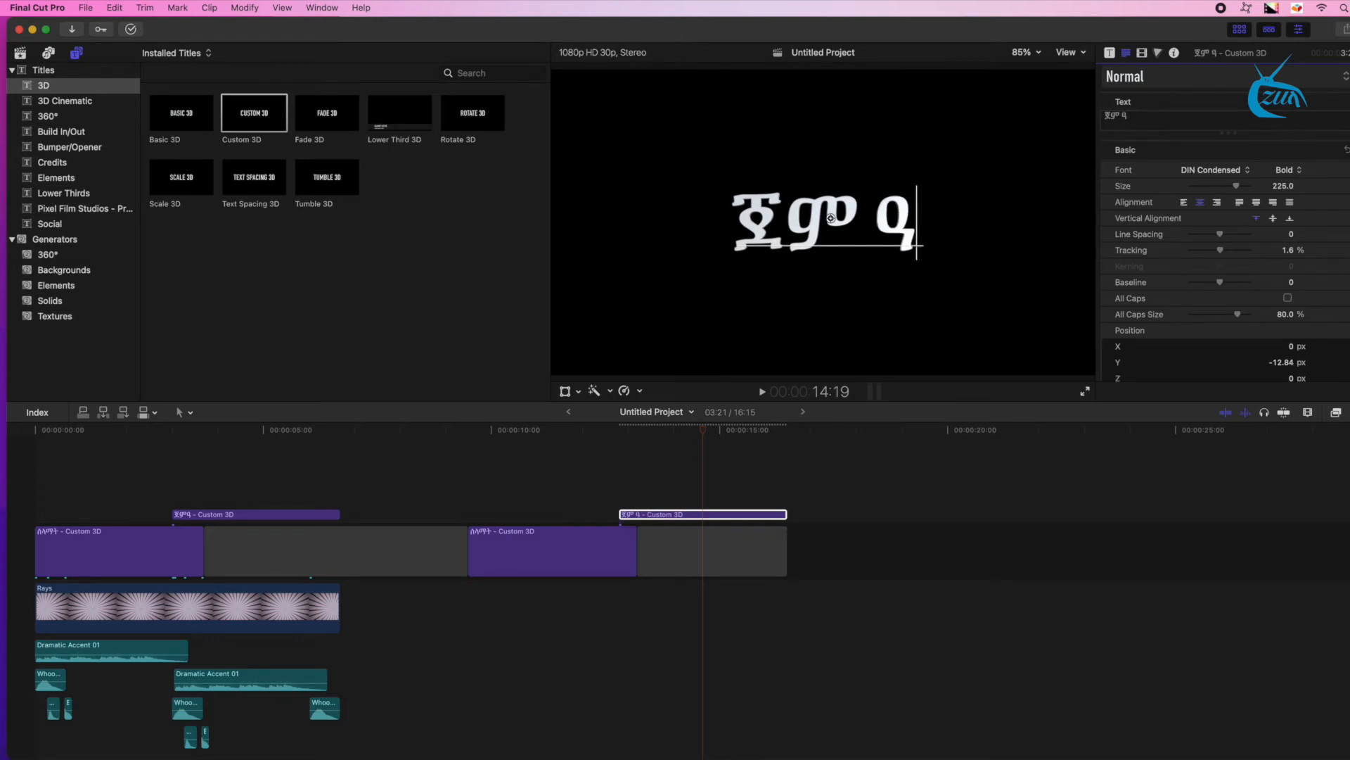
key("BackSpace")
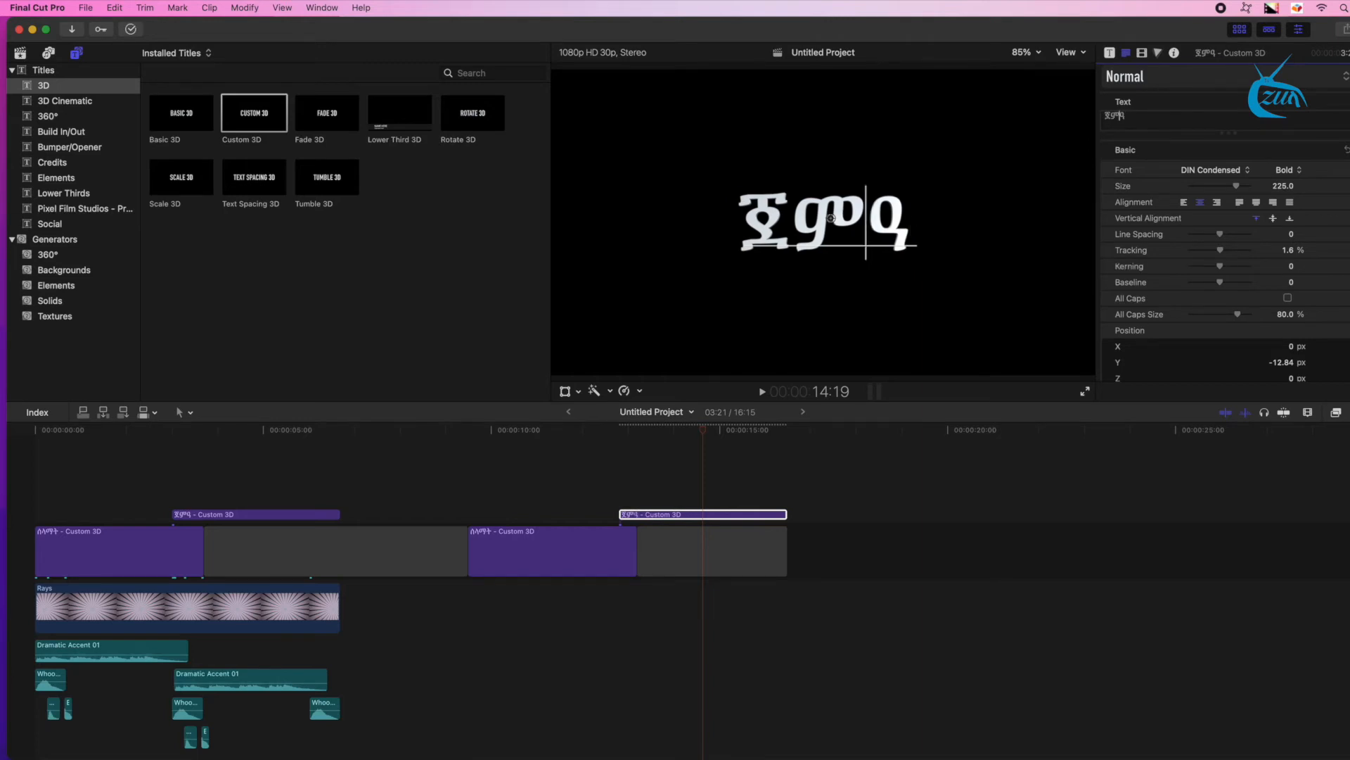
Set the font of the whole connected title text to Ethiopic Fantuwua
left_click_drag(748, 217, 949, 234)
left_click(1230, 176)
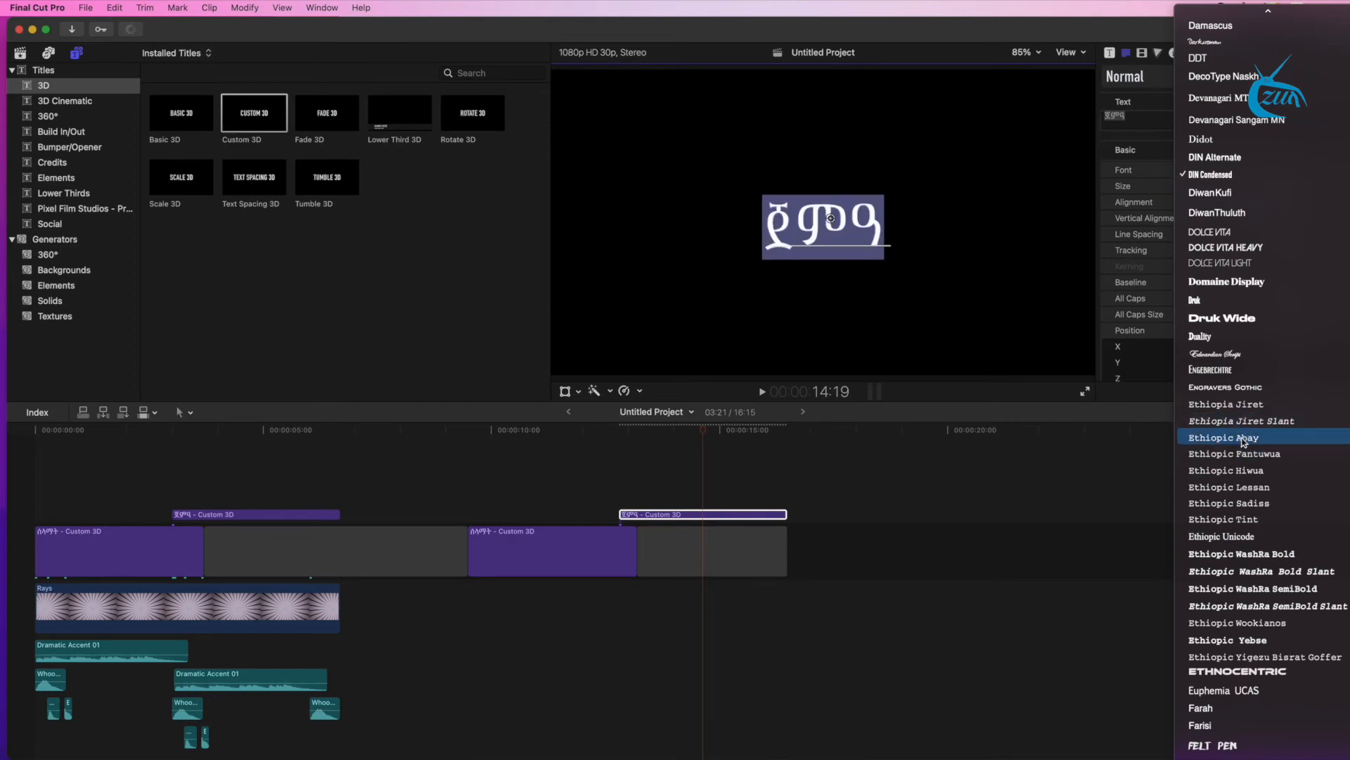
left_click(1242, 455)
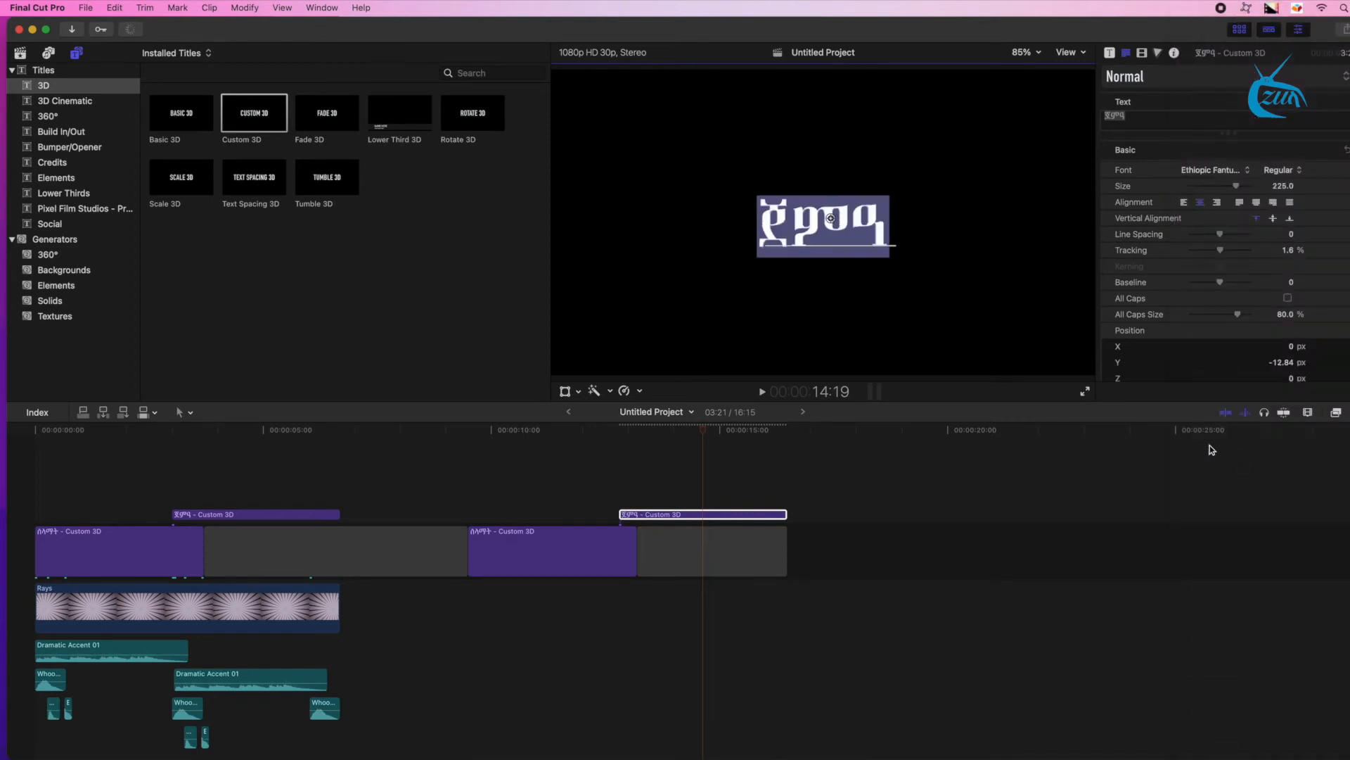
Increase the text size of the second "ሰላማት" title, in the primary storyline, to 380
mouse_move(550, 434)
left_mouse_down()
mouse_move(664, 437)
mouse_move(550, 445)
left_mouse_up()
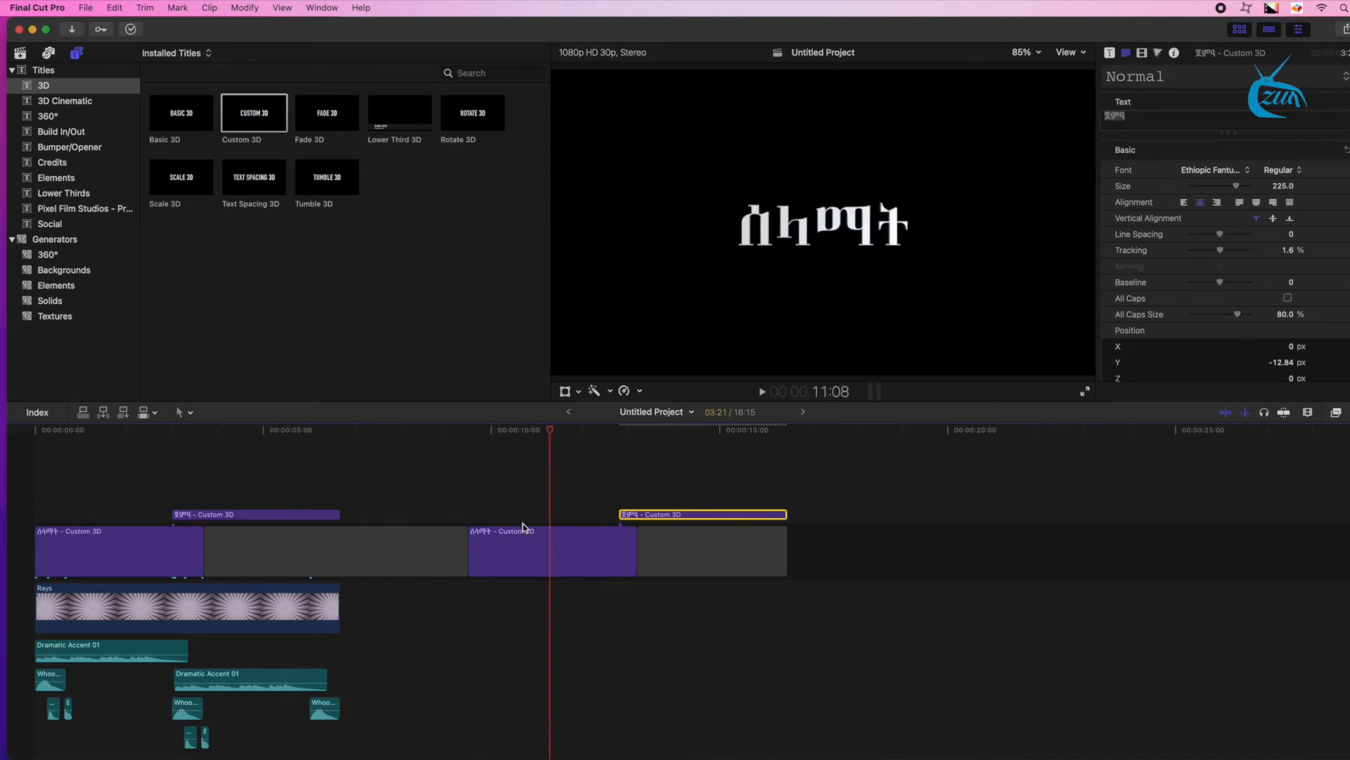
left_click(533, 543)
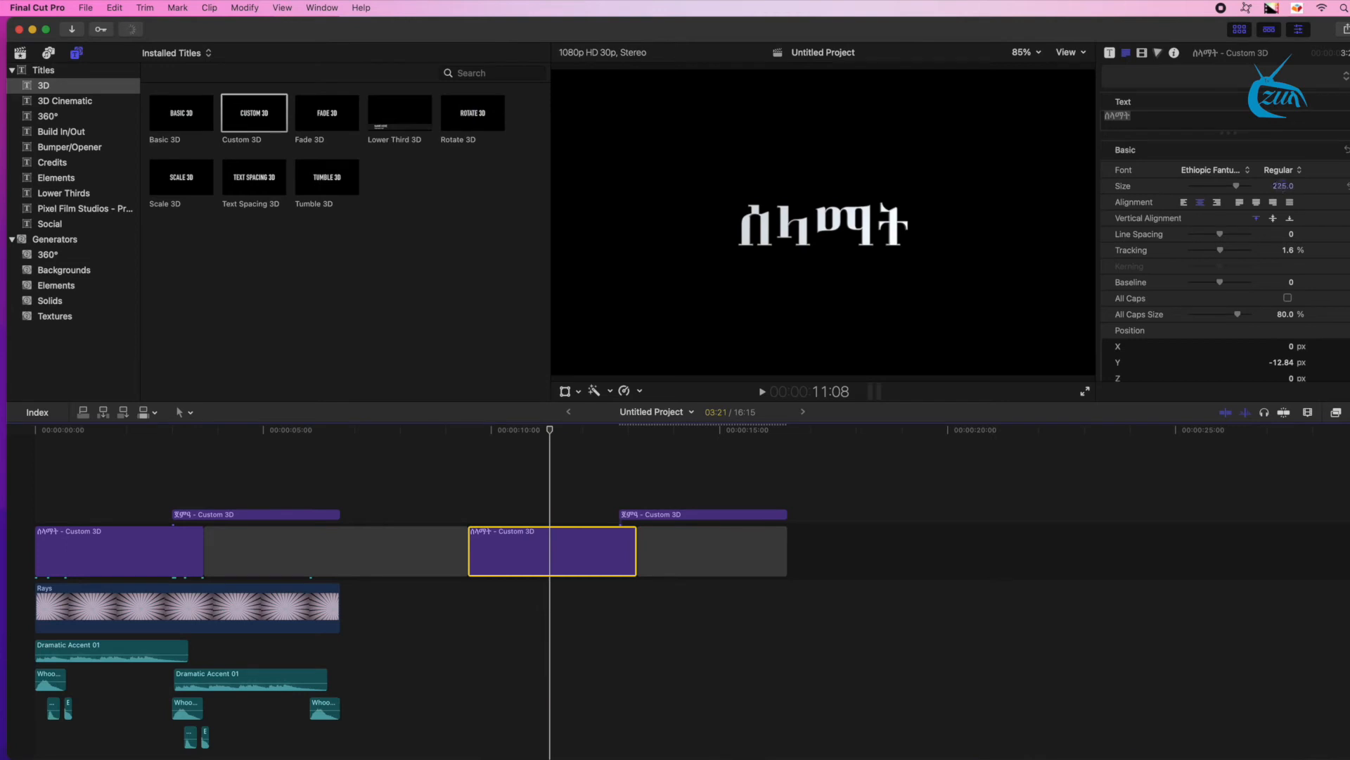
left_click_drag(1283, 186, 1284, 76)
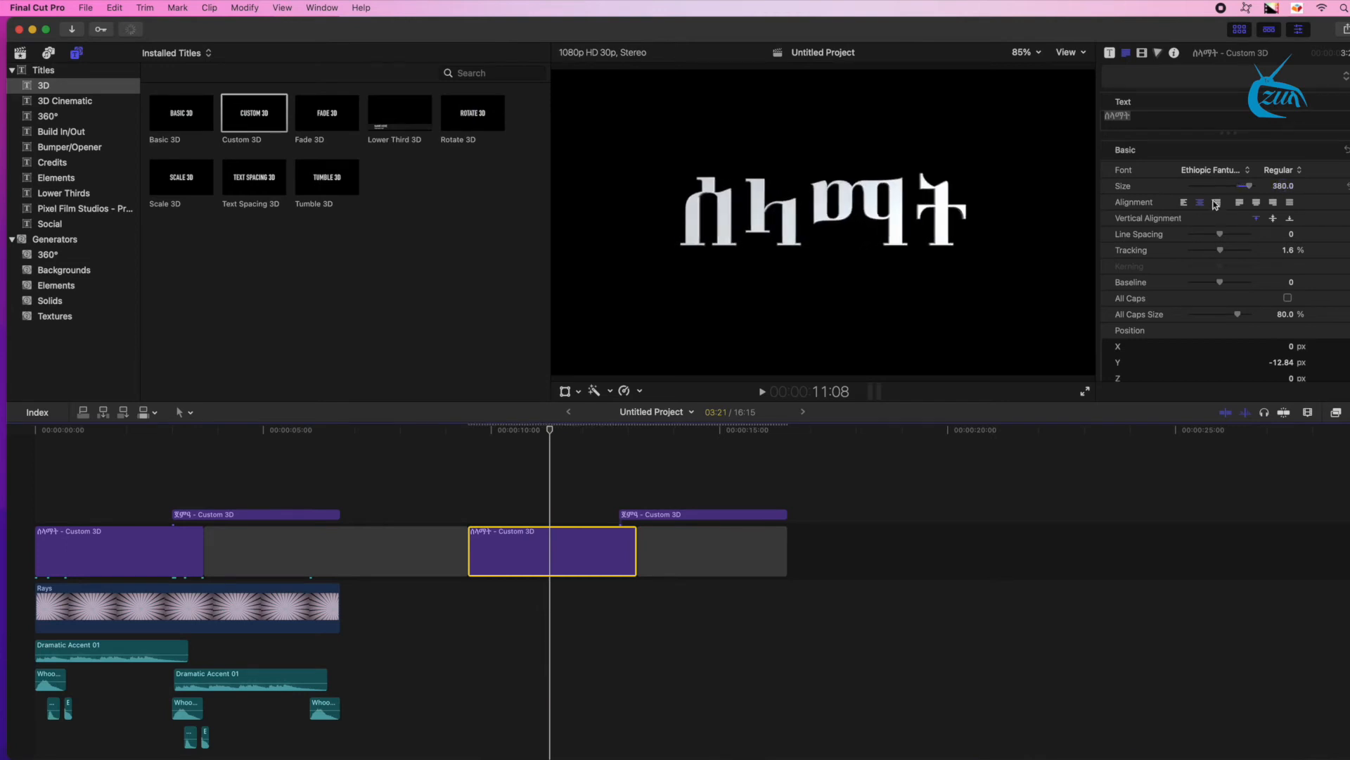
Set the connected title's text size to 380, matching the "ሰላማት" title, and play back both titles
left_click(712, 430)
left_click(676, 514)
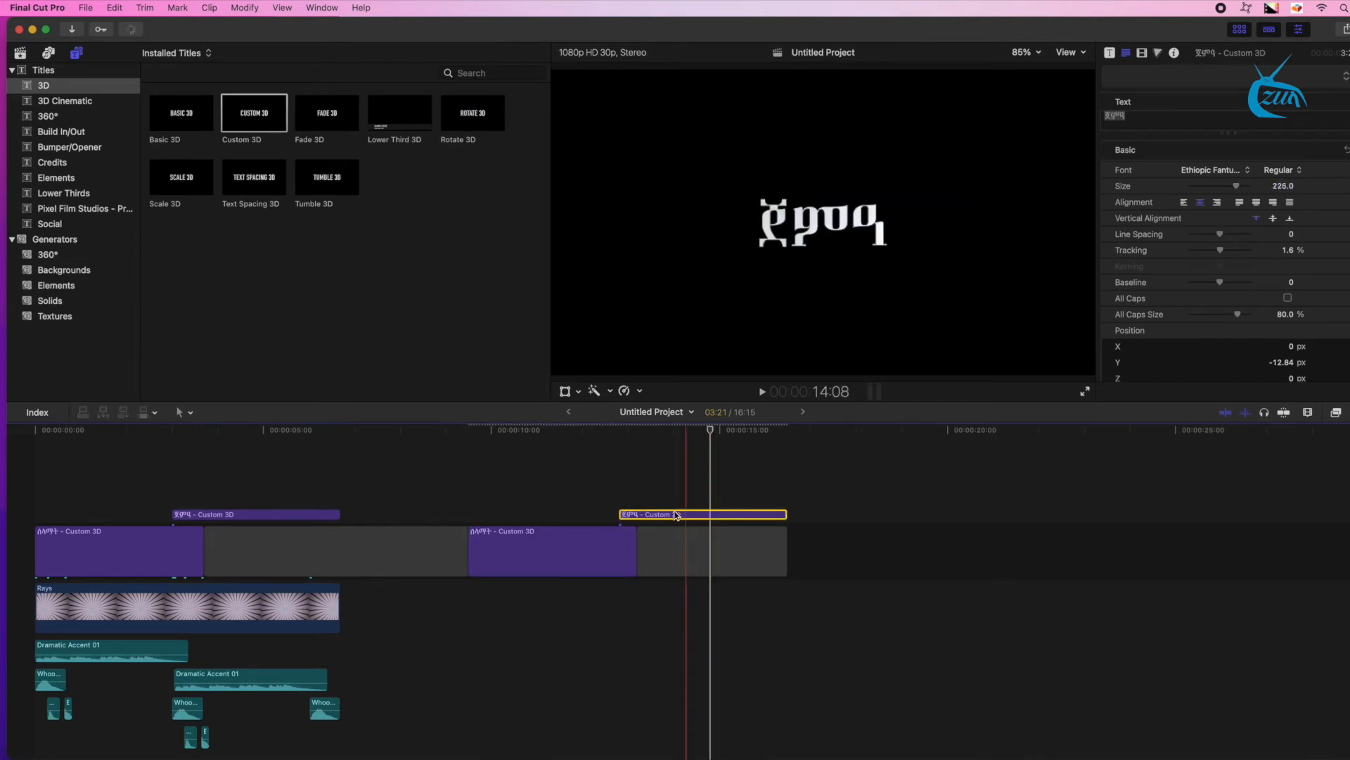
left_click(570, 454)
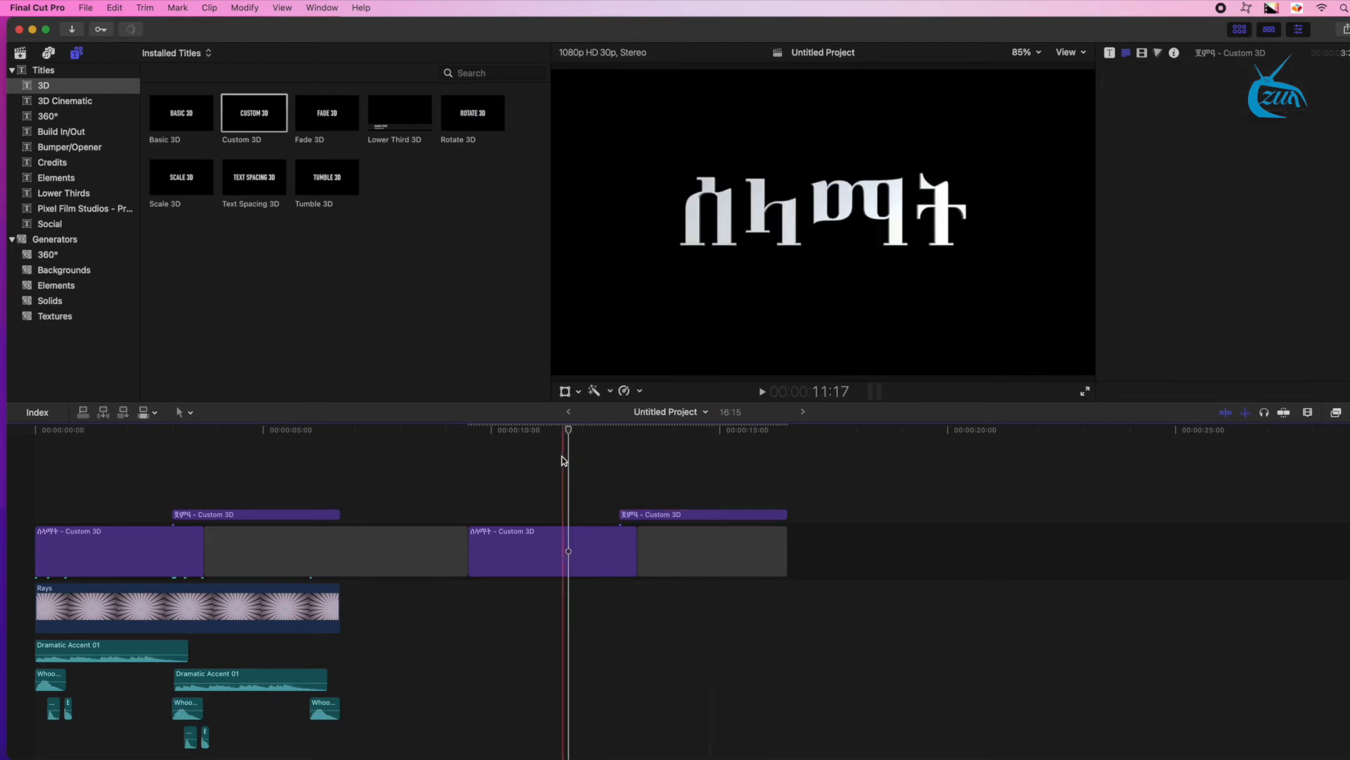
left_click(548, 551)
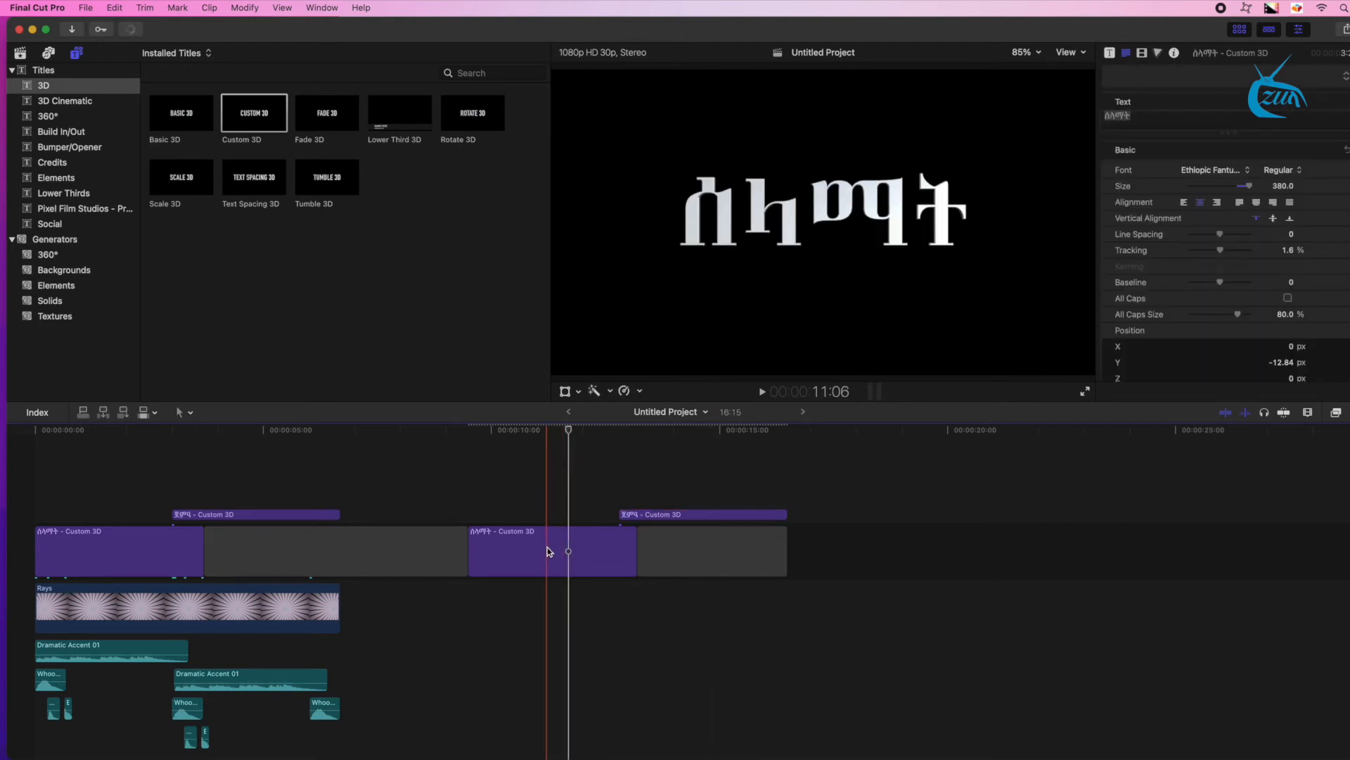
left_click(683, 433)
left_click(694, 514)
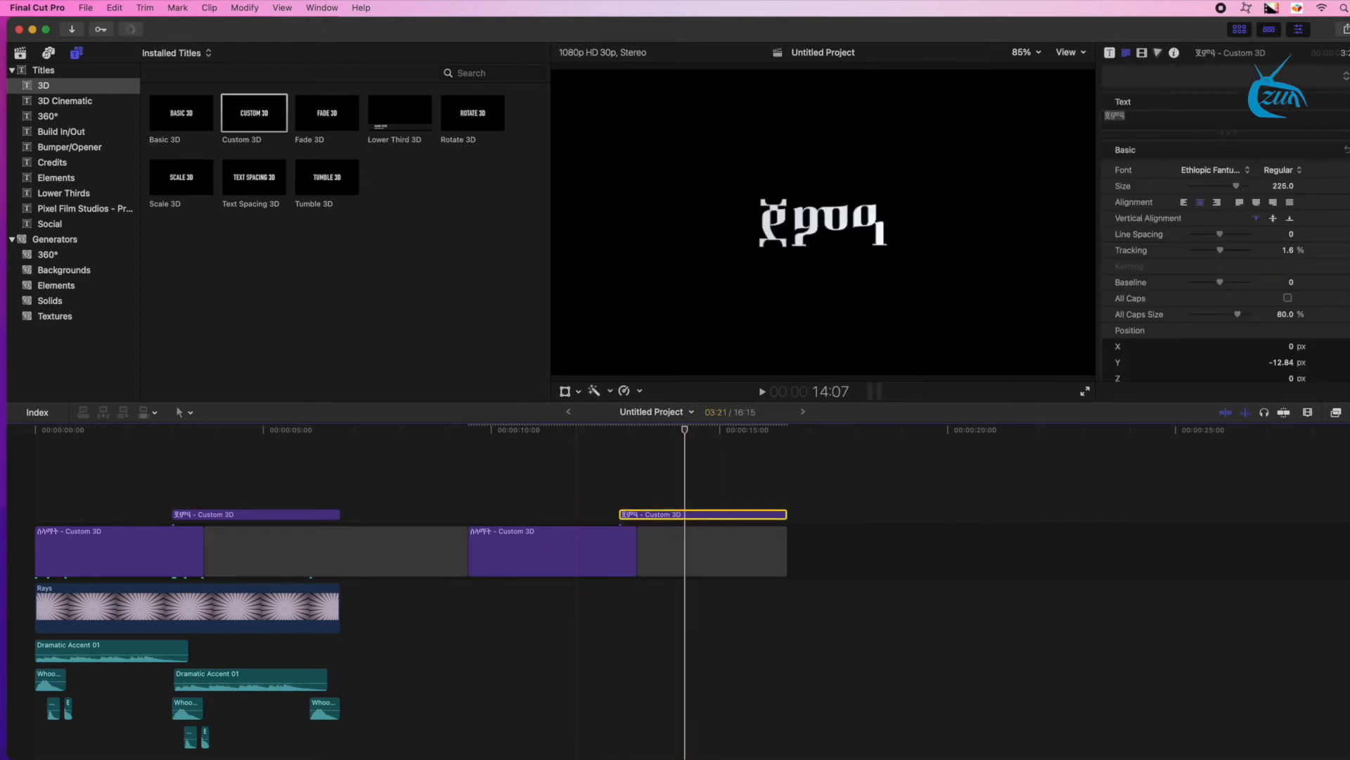
mouse_move(1280, 190)
left_mouse_down()
mouse_move(1346, 190)
mouse_move(1282, 187)
left_mouse_up()
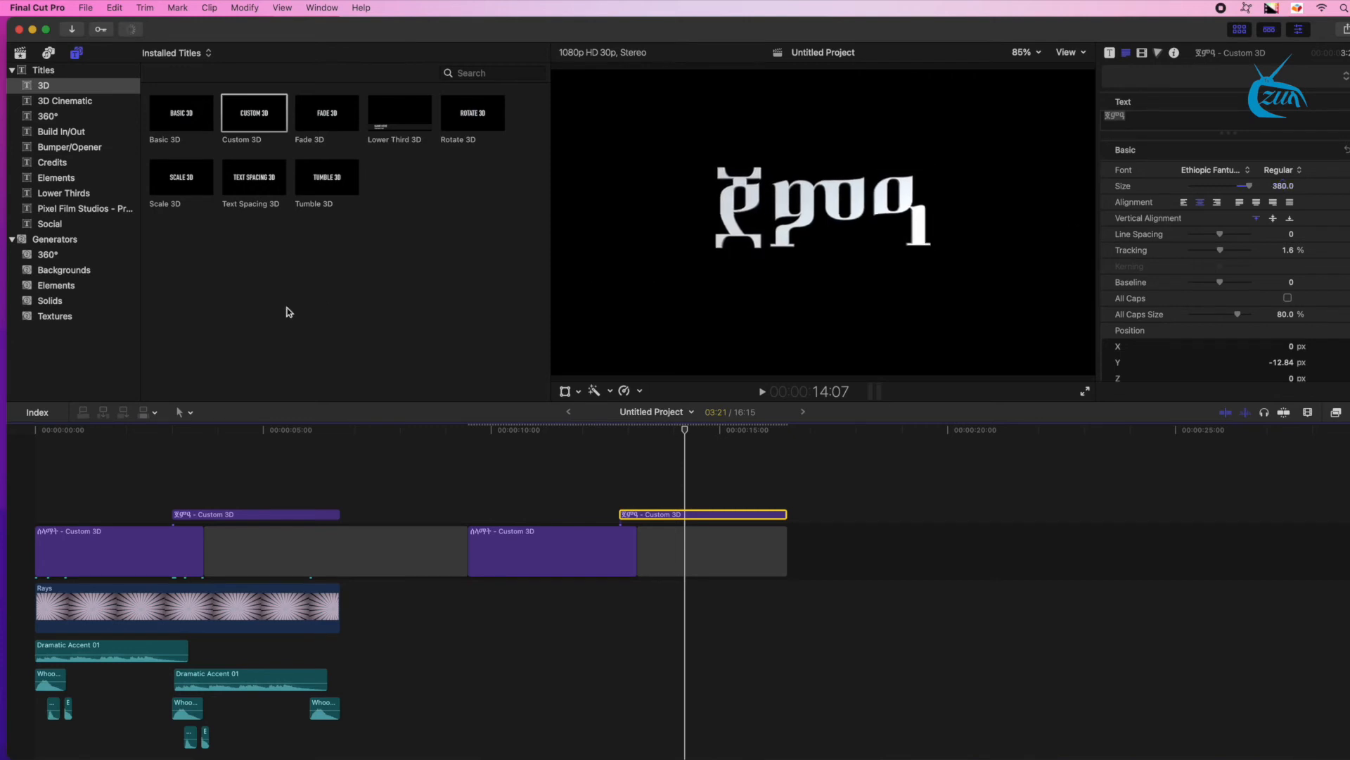
key("space")
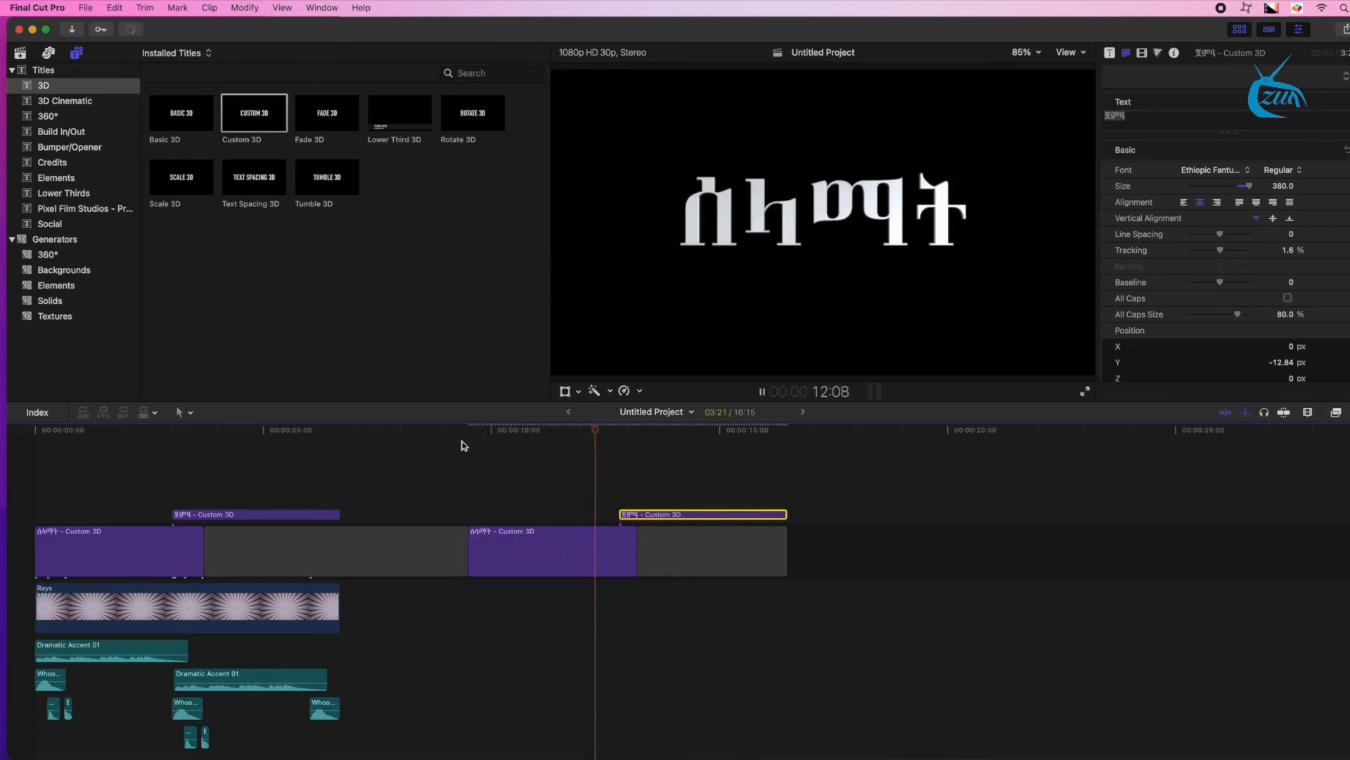
key("space")
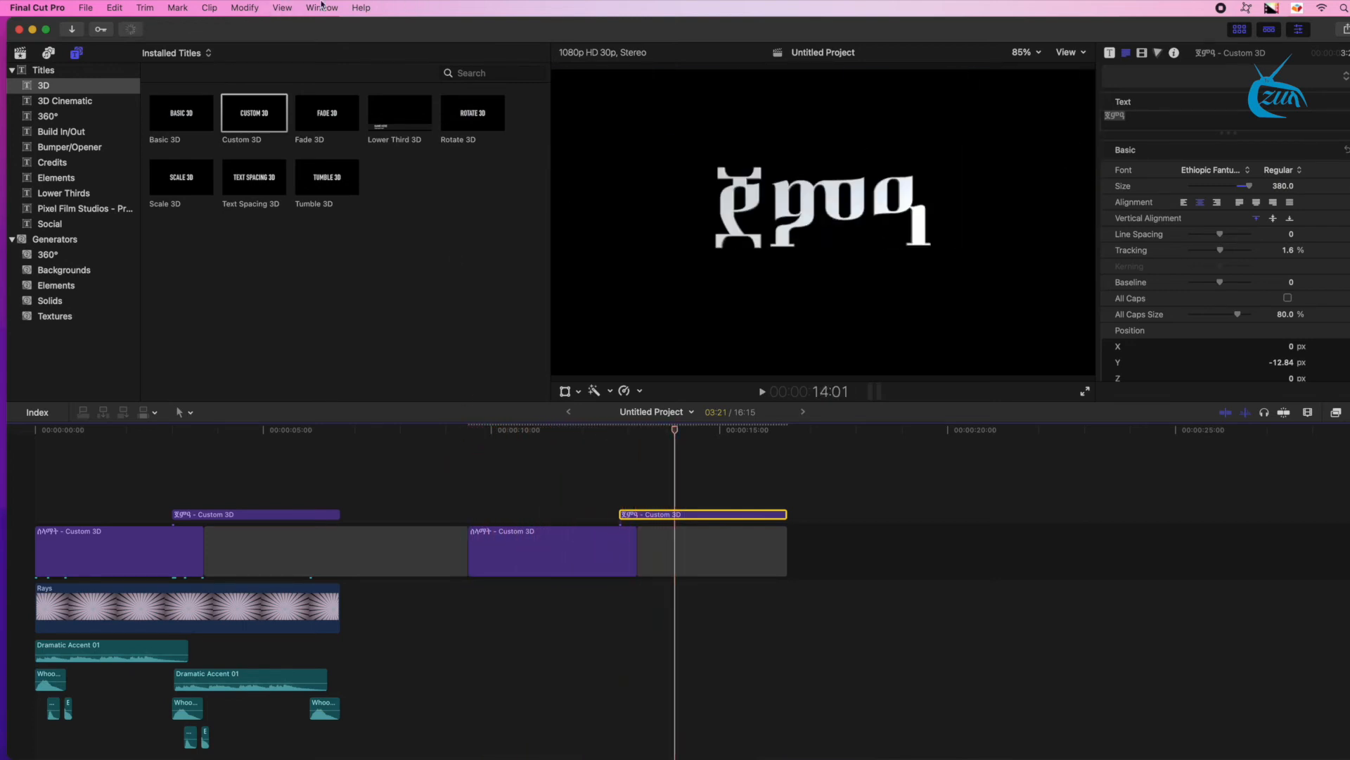
Centre both enlarged titles in the frame by moving "ሰላማት" down to about Y -58 px and the connected title to X 0, about Y -64 px
left_click(544, 552)
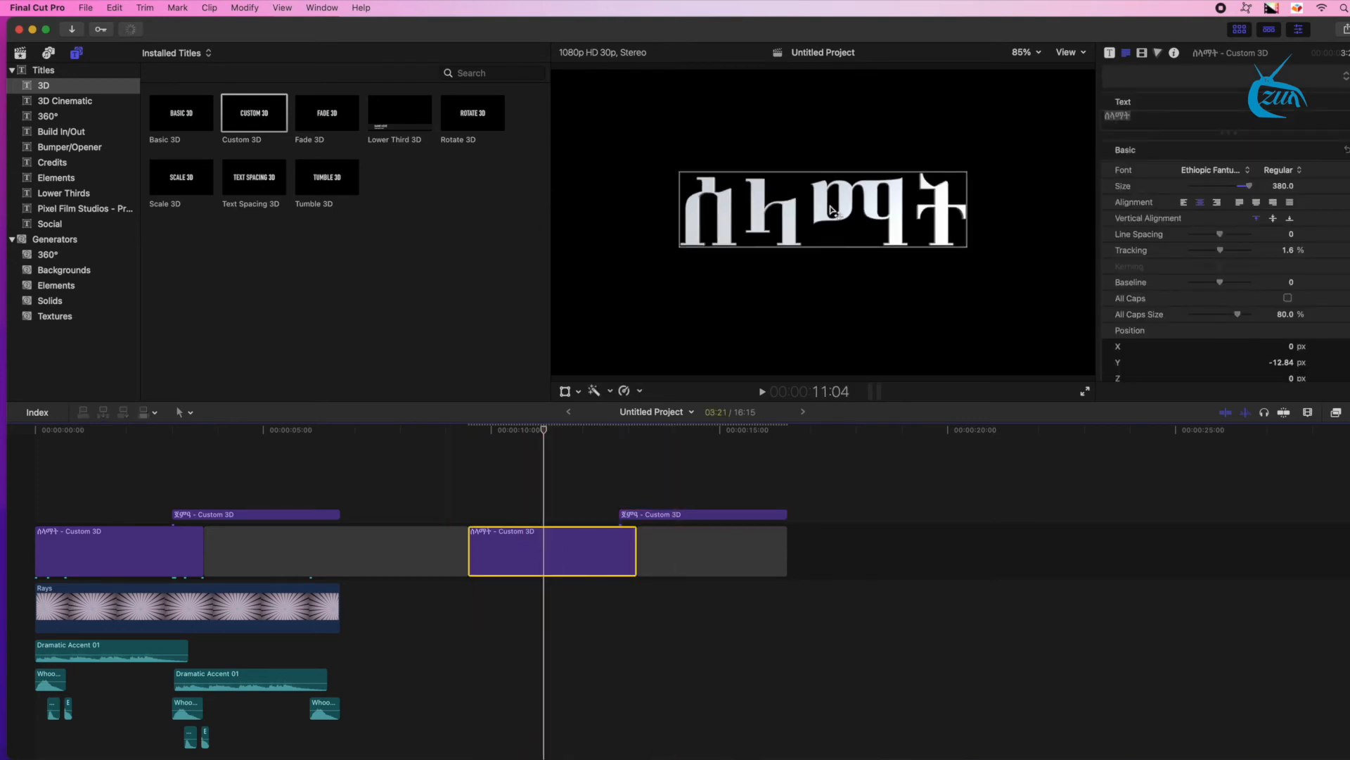
left_click_drag(832, 209, 832, 222)
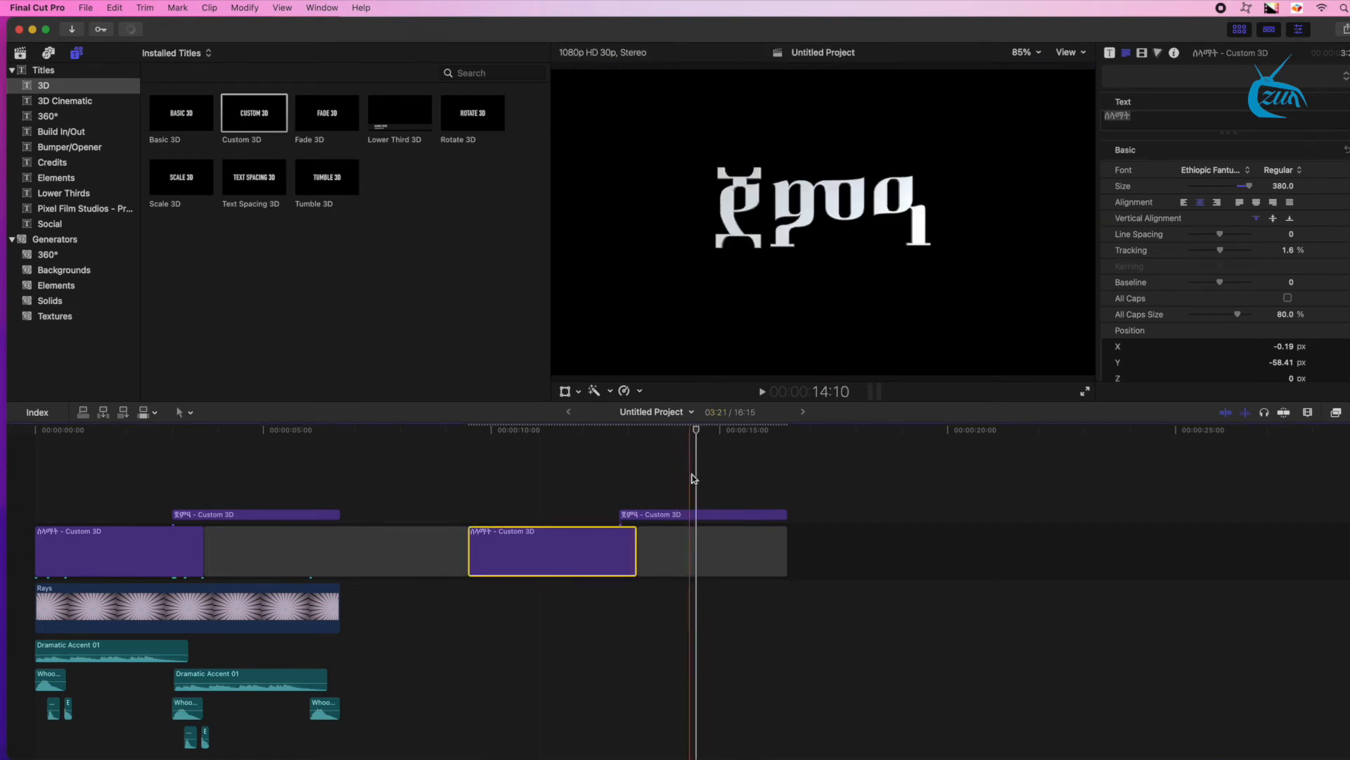
left_click(832, 191)
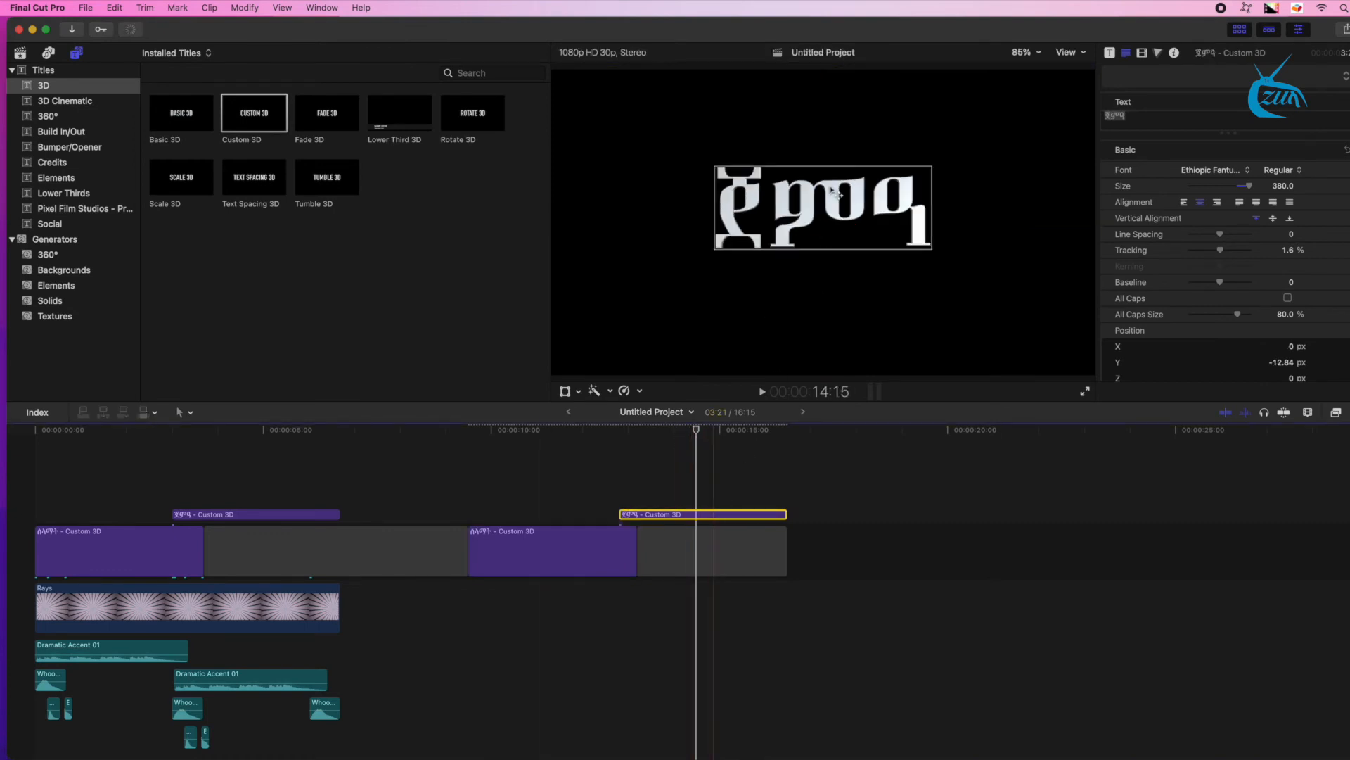
left_click_drag(832, 191, 820, 204)
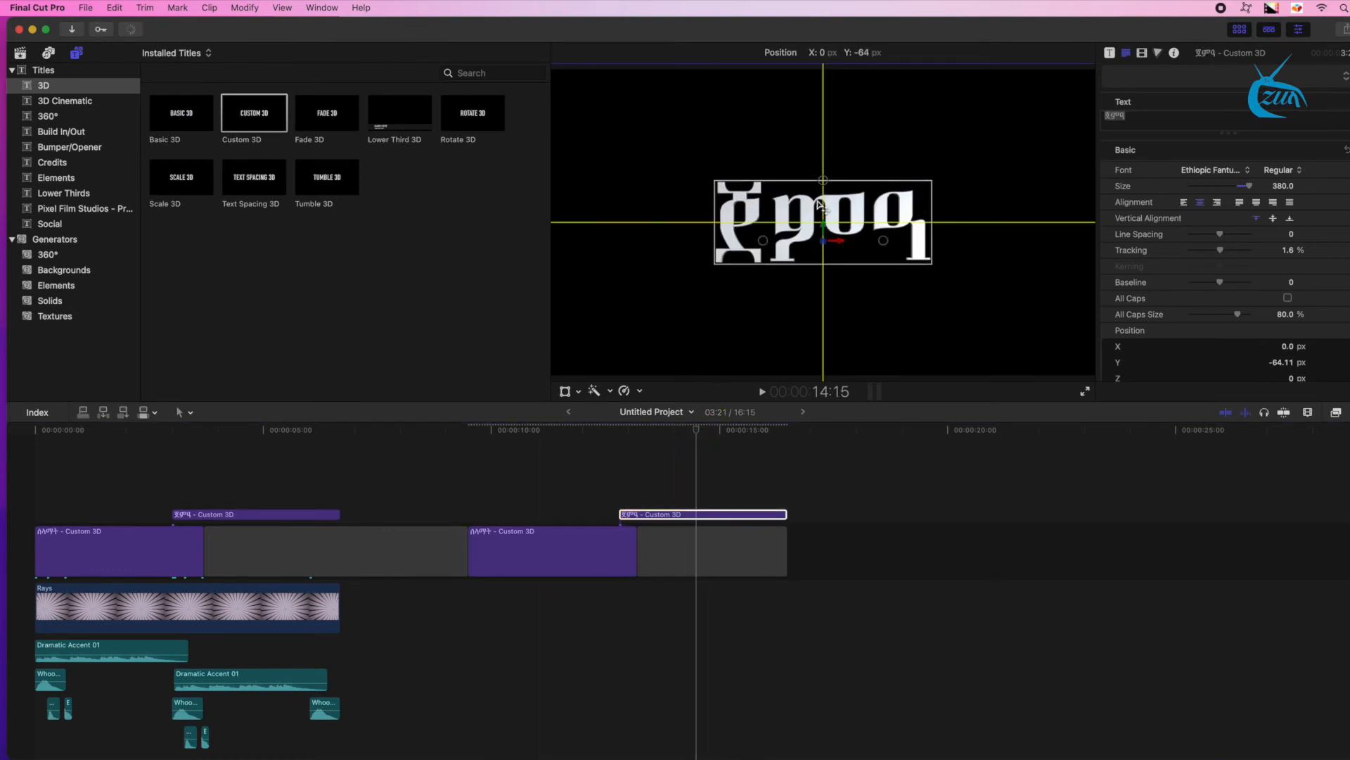
Play back the centred titles, and copy all nine sound-effect clips under the first titles to the start of the second "ሰላማት" title
key("space")
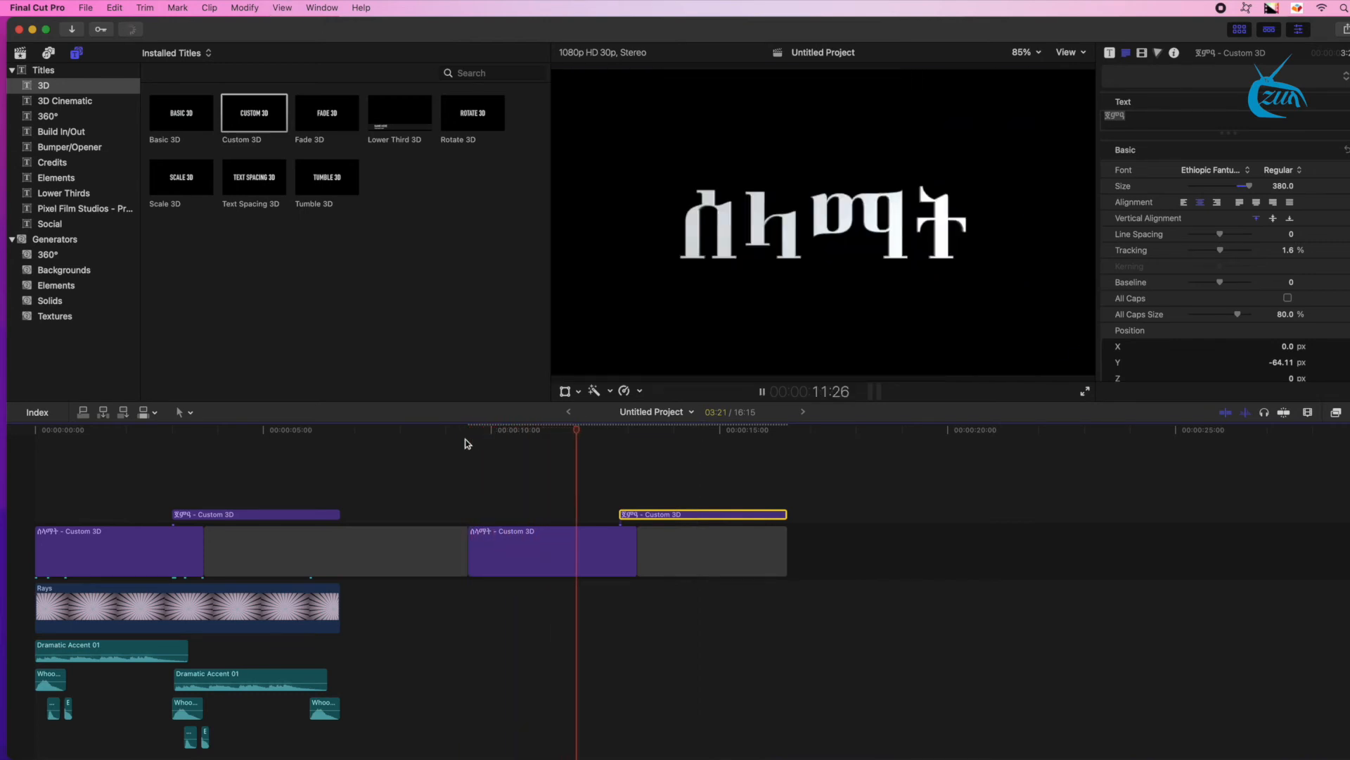
key("space")
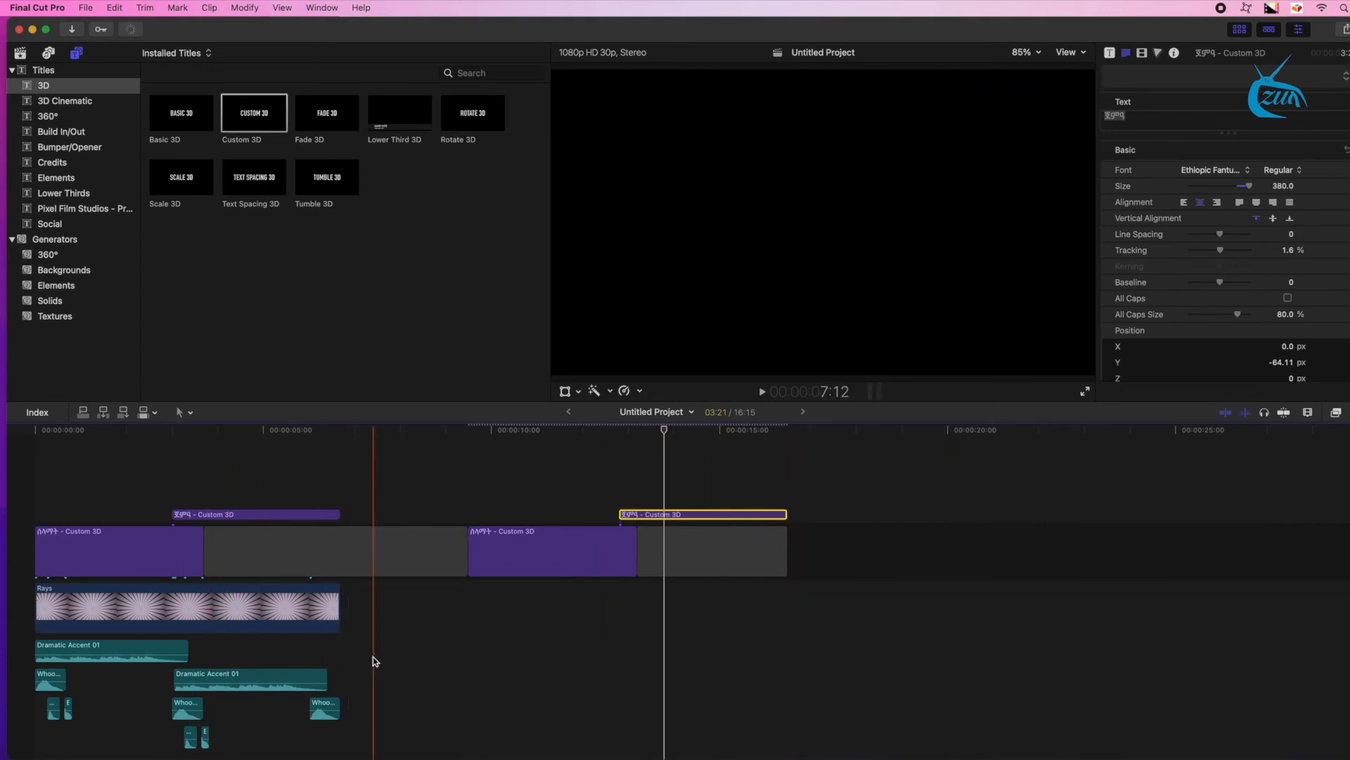
left_click_drag(375, 661, 34, 749)
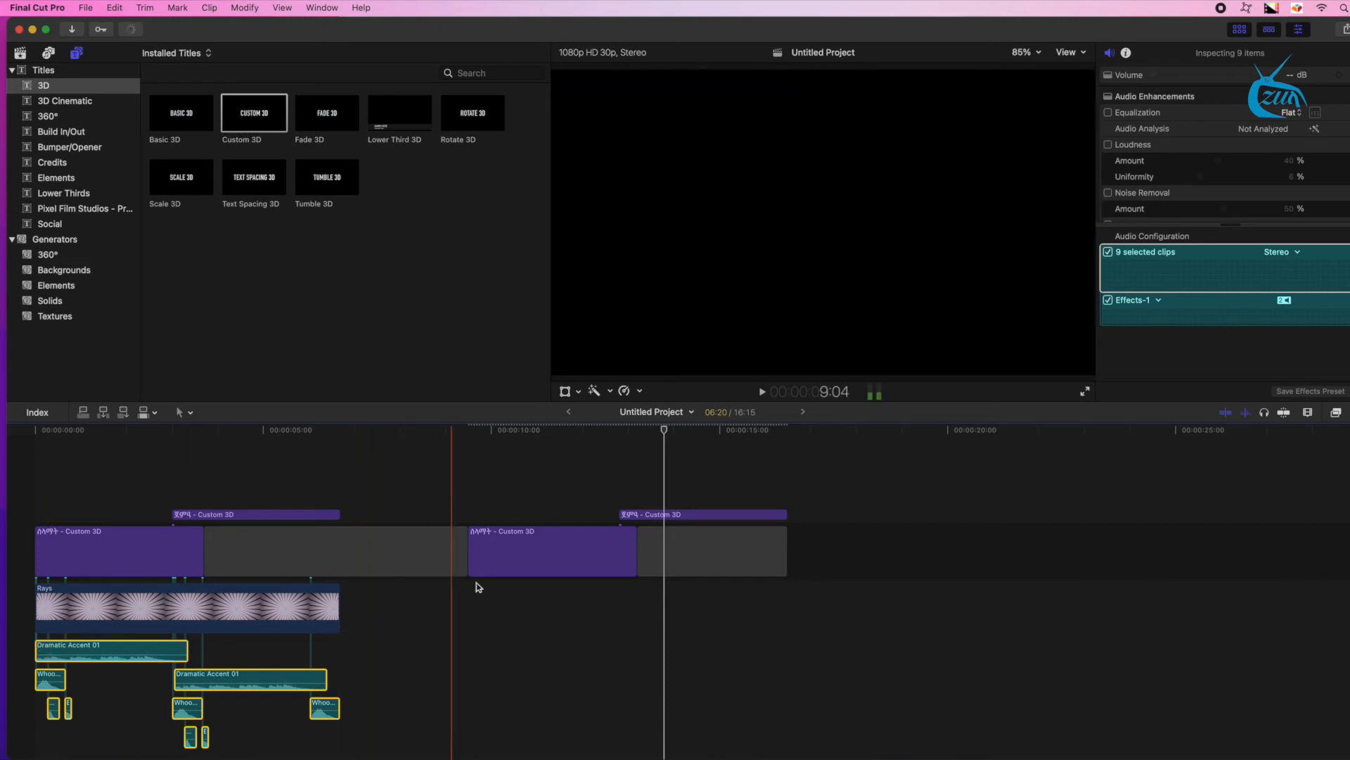
left_click(470, 609)
left_click(470, 609)
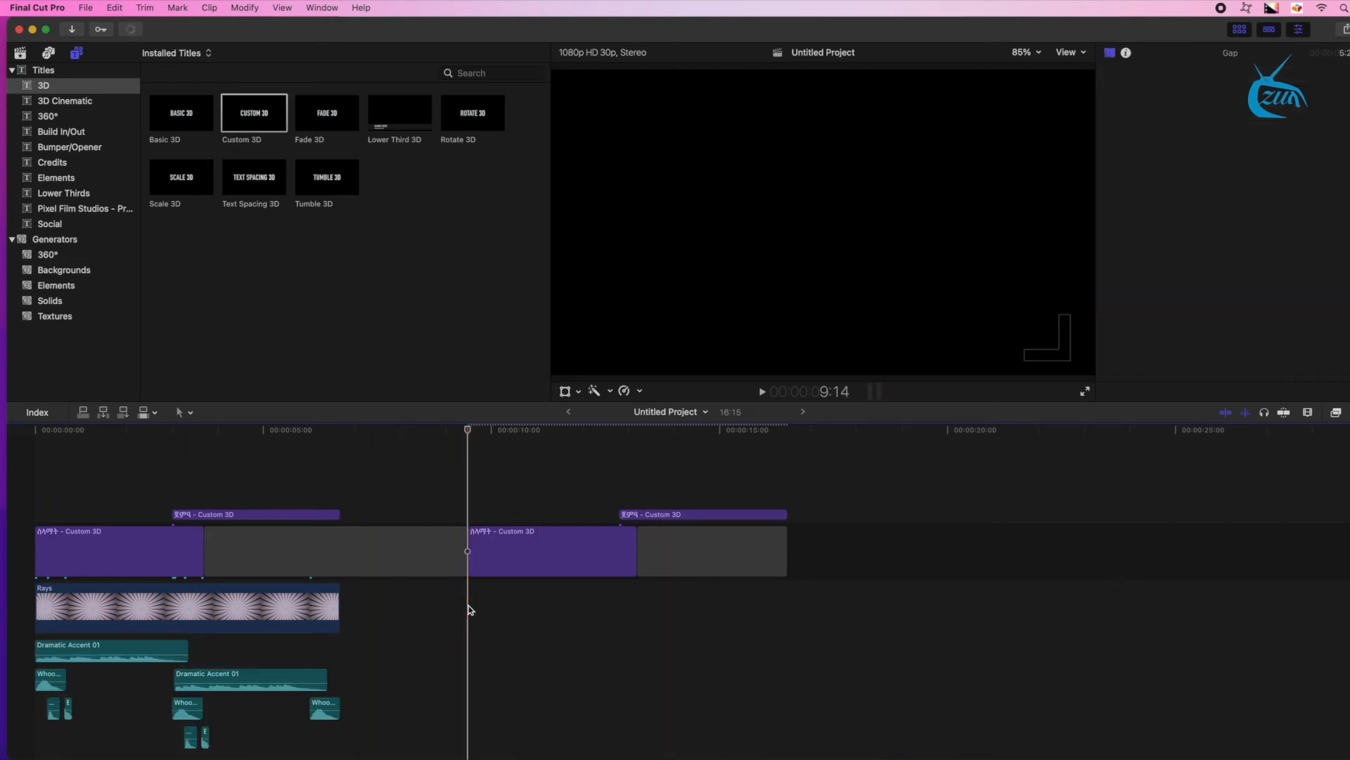
key("cmd+v")
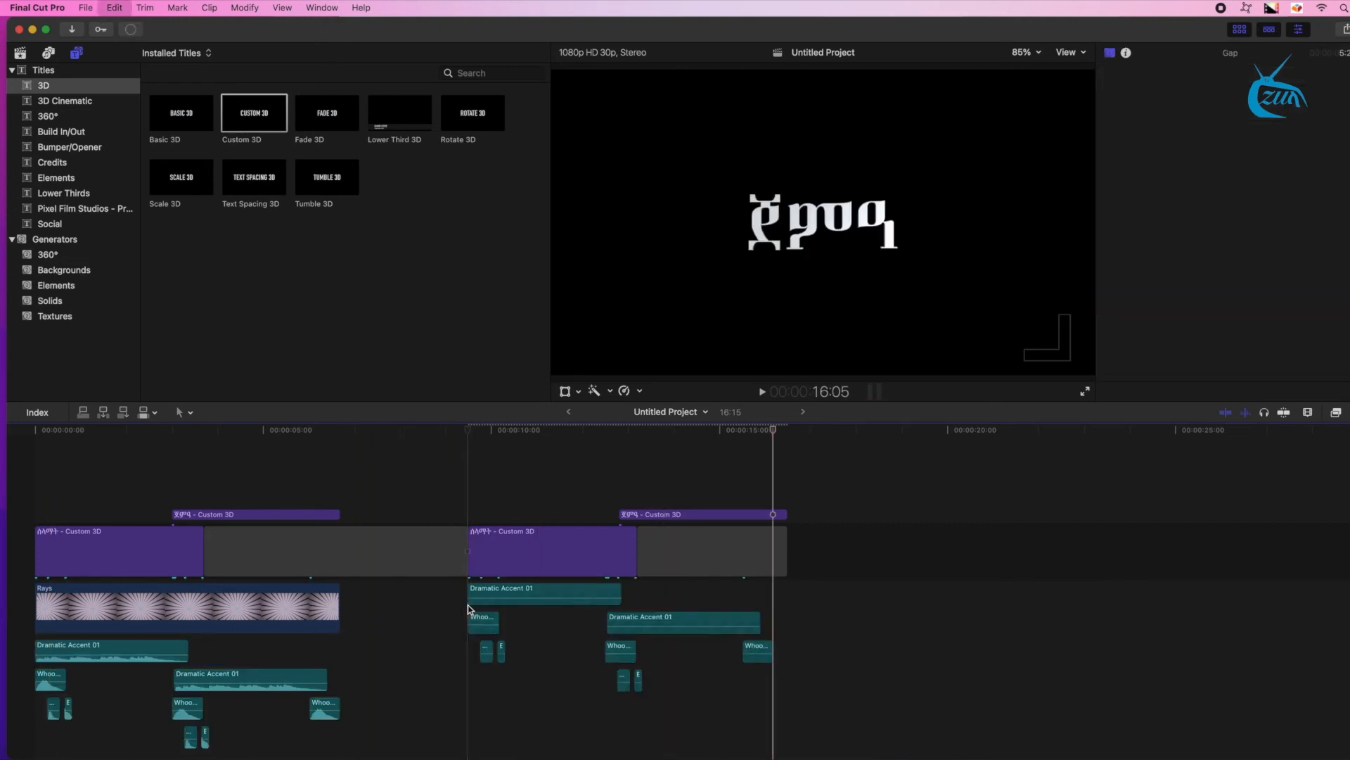
Extend the Rays background to the end of the second pair of titles and play back the result
left_click_drag(337, 600, 781, 602)
key("space")
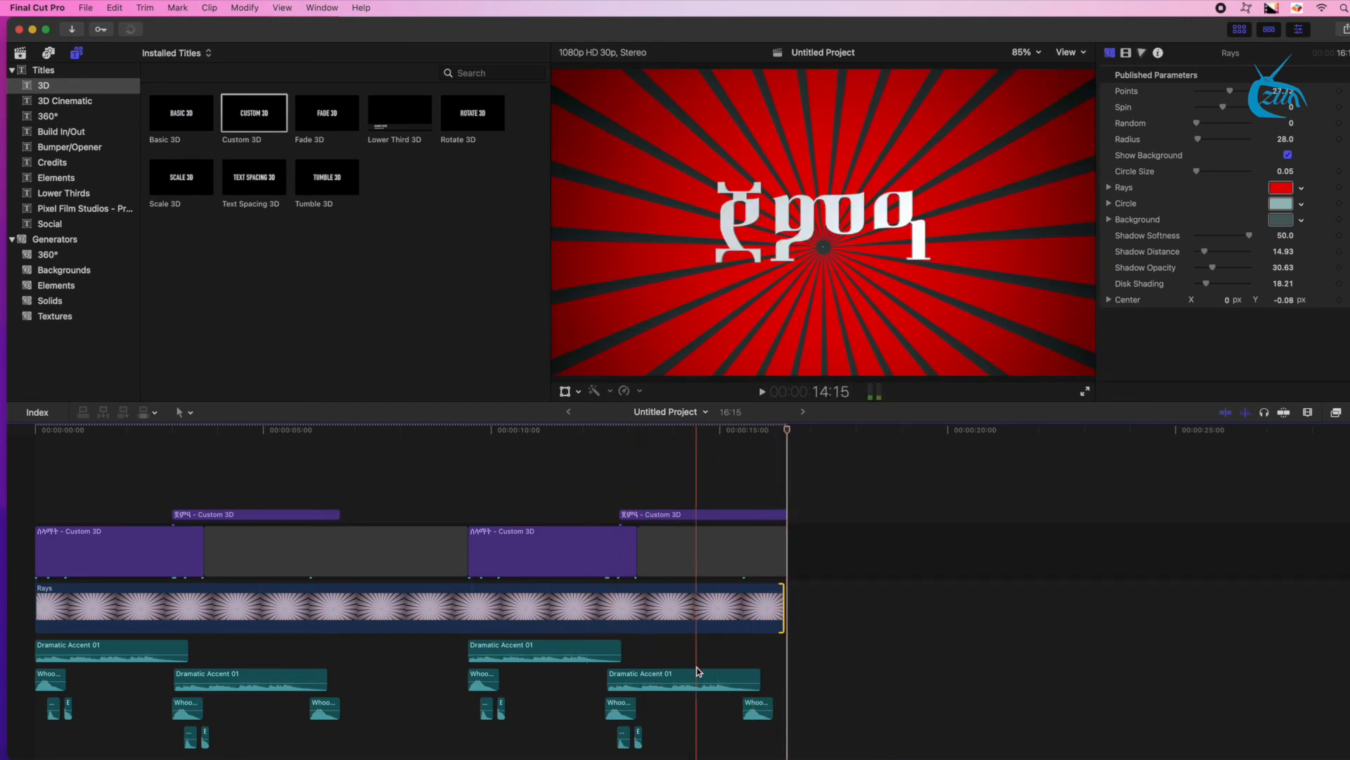
Shift the last copied whoosh later so it starts where the final Dramatic Accent 01 ends, checking its timing by playback
left_click_drag(760, 707, 773, 708)
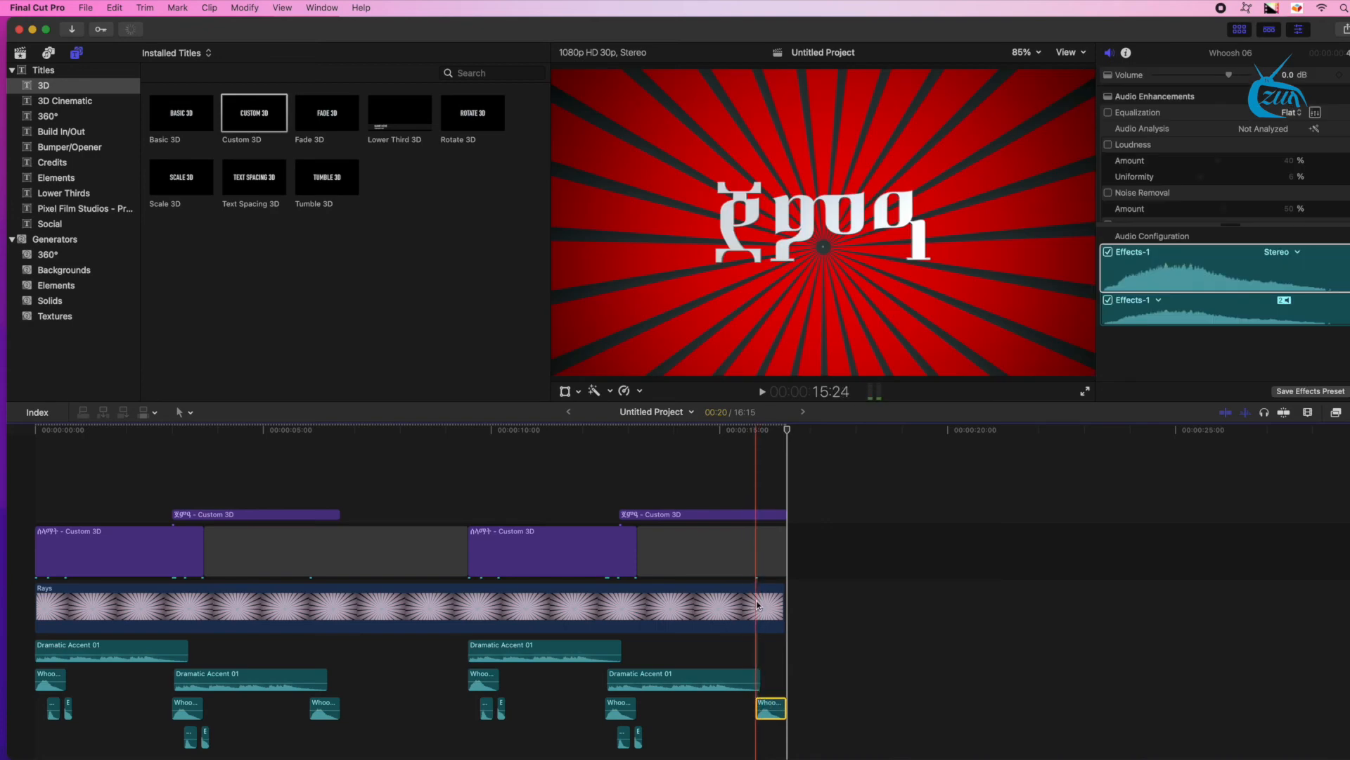
key("space")
key("space")
left_click_drag(770, 708, 773, 706)
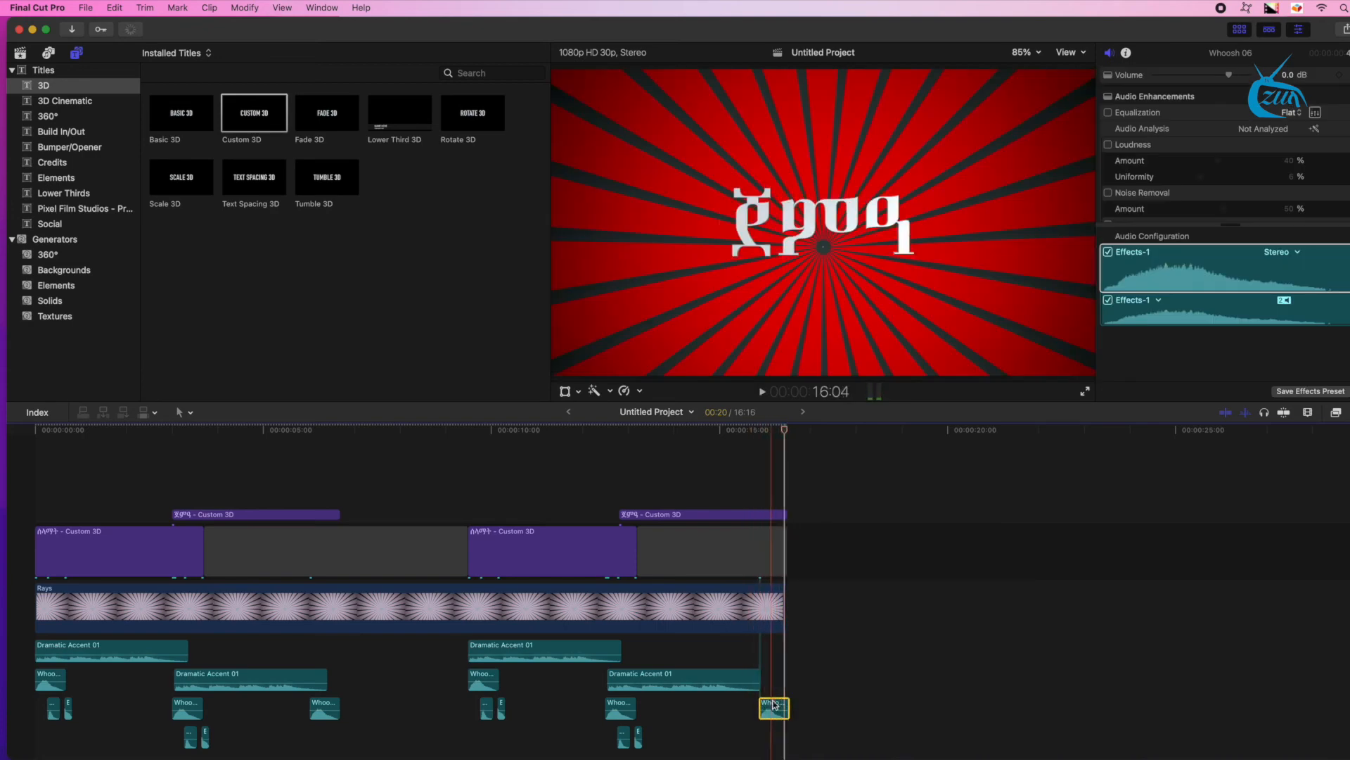
left_click_drag(773, 705, 776, 651)
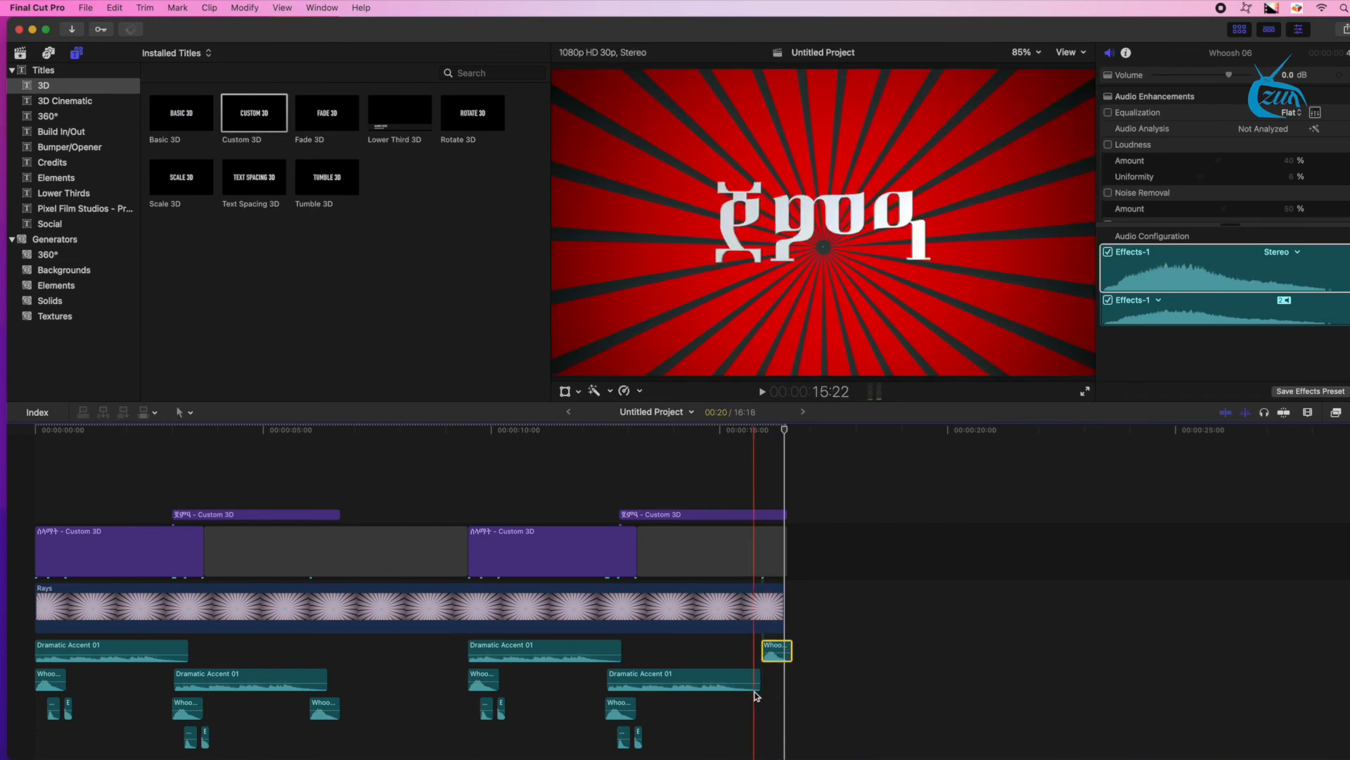
key("space")
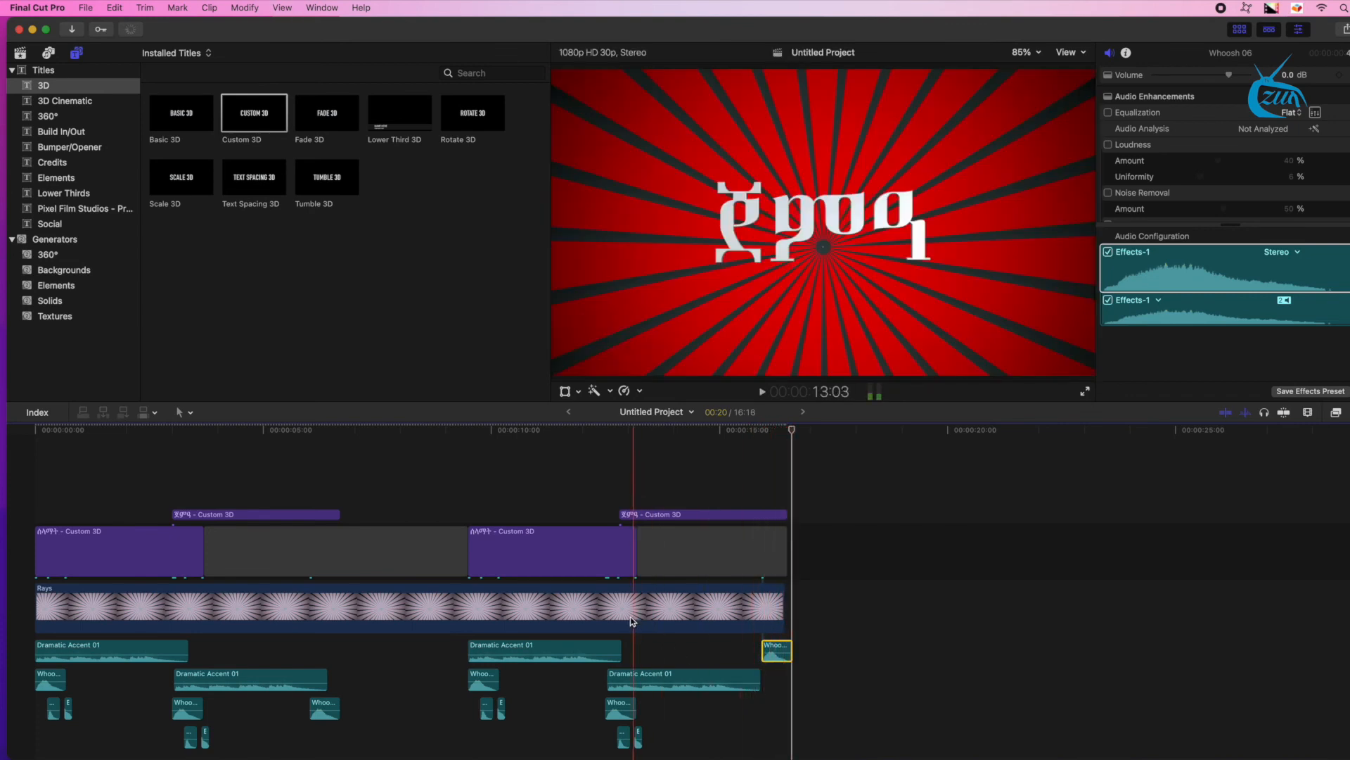
Move the middle copied whoosh and its two short effects slightly later, to the start of the second connected title, and check the playback
key("space")
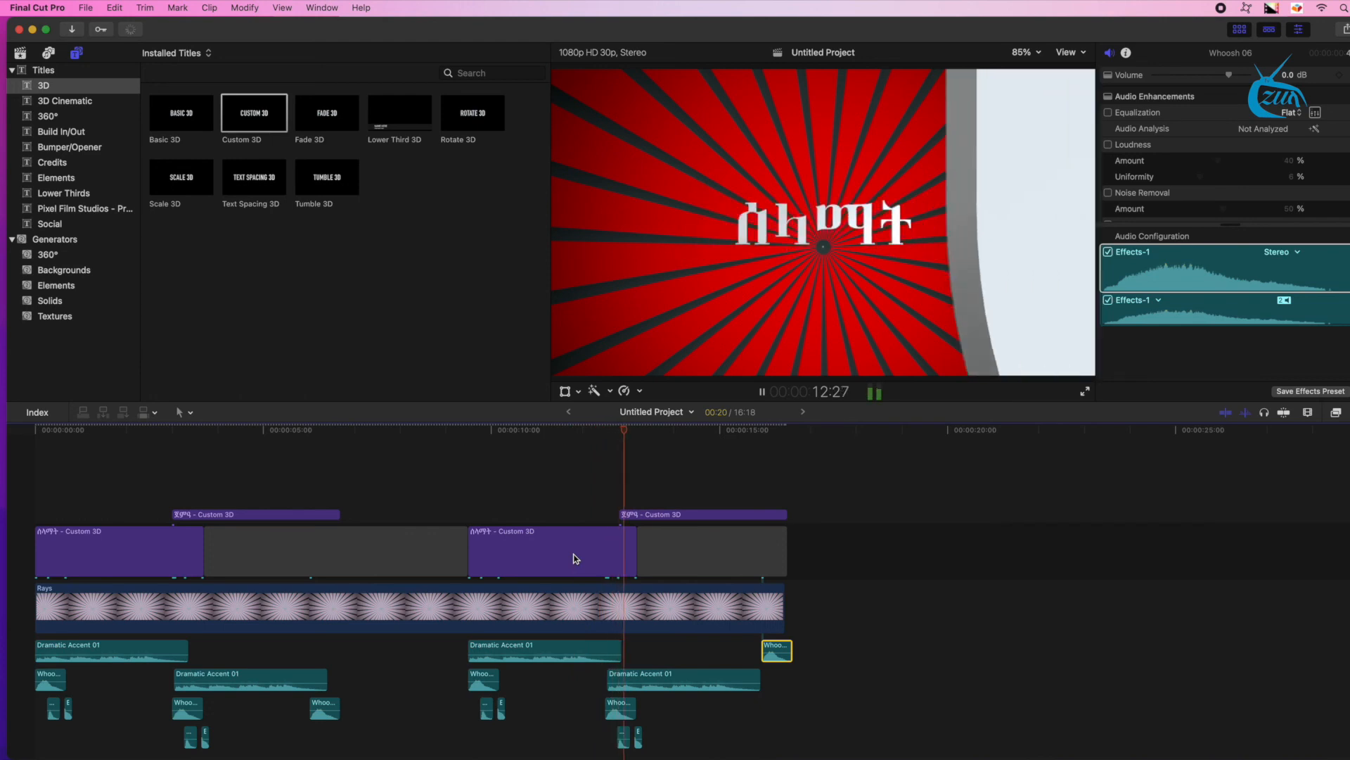
key("space")
left_click(617, 709)
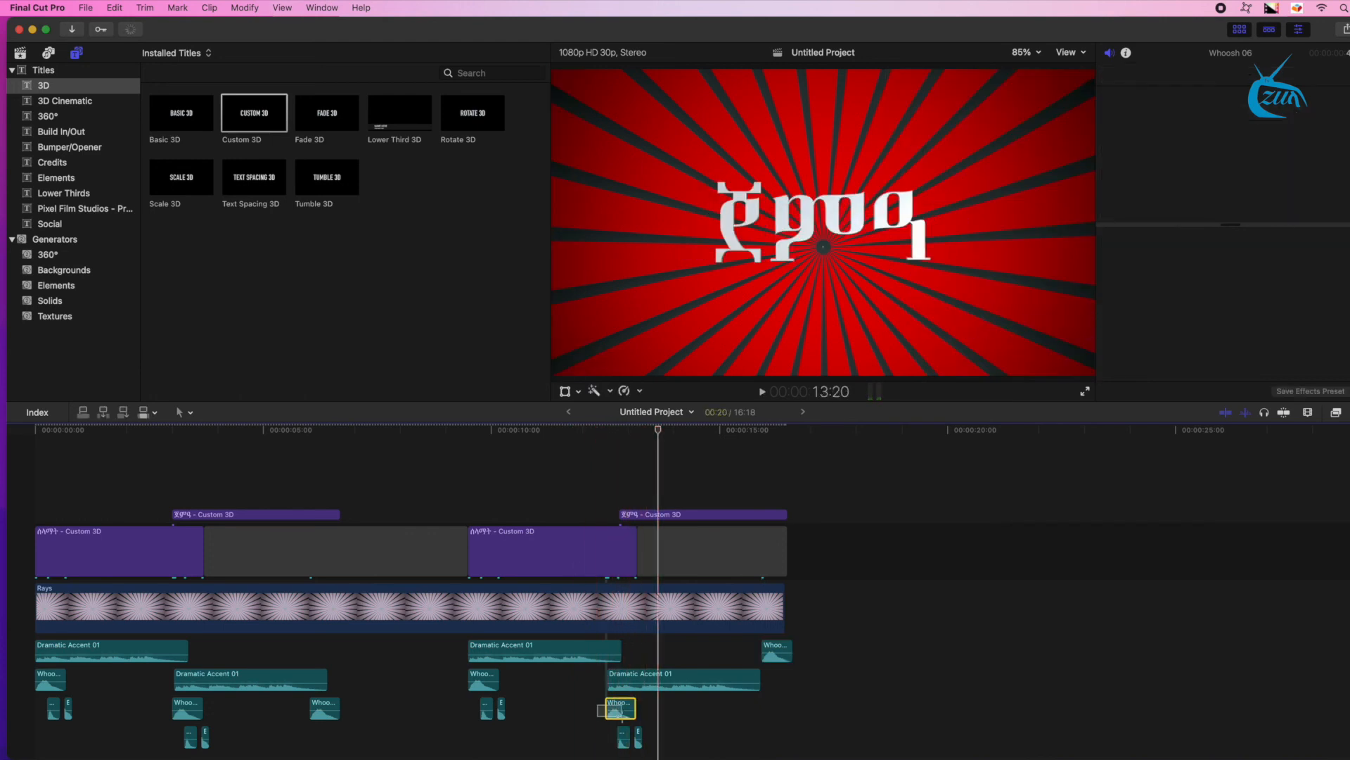
left_click_drag(646, 745, 638, 708)
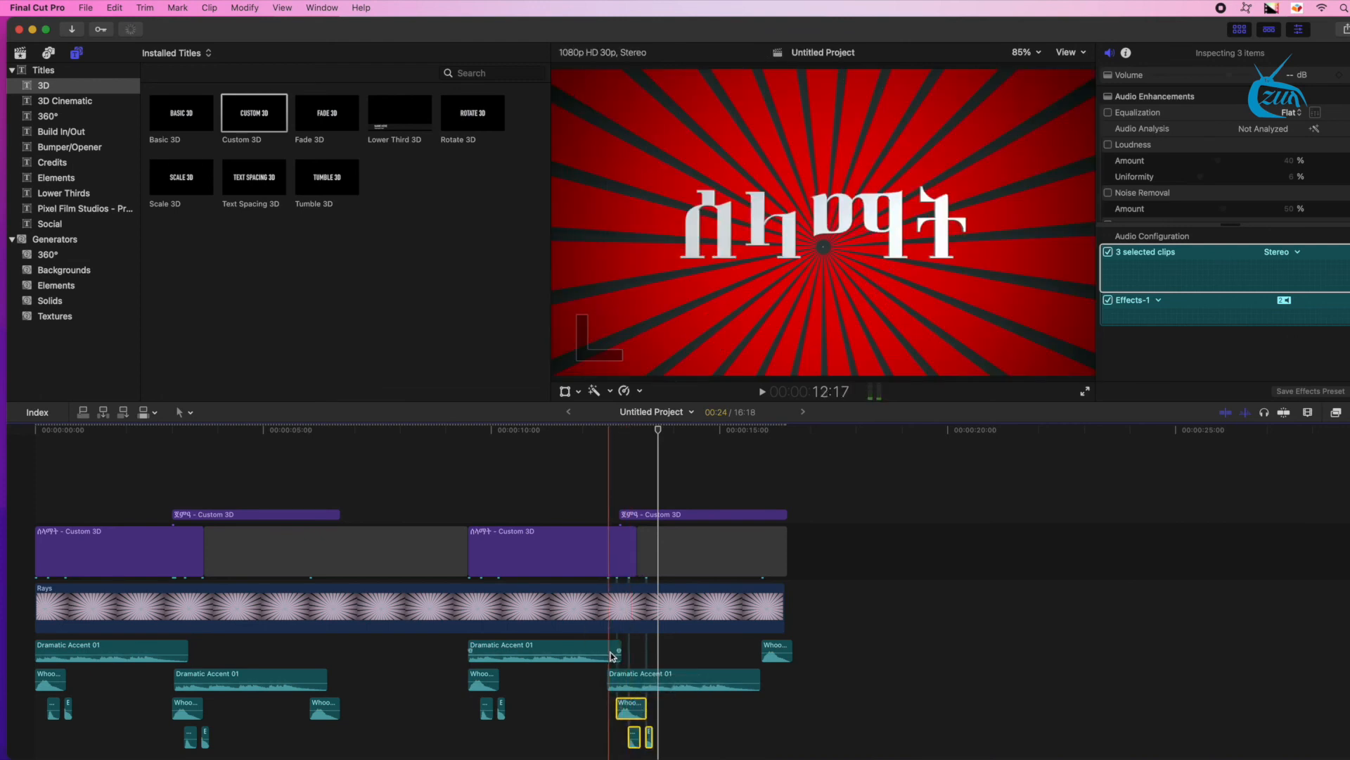
key("space")
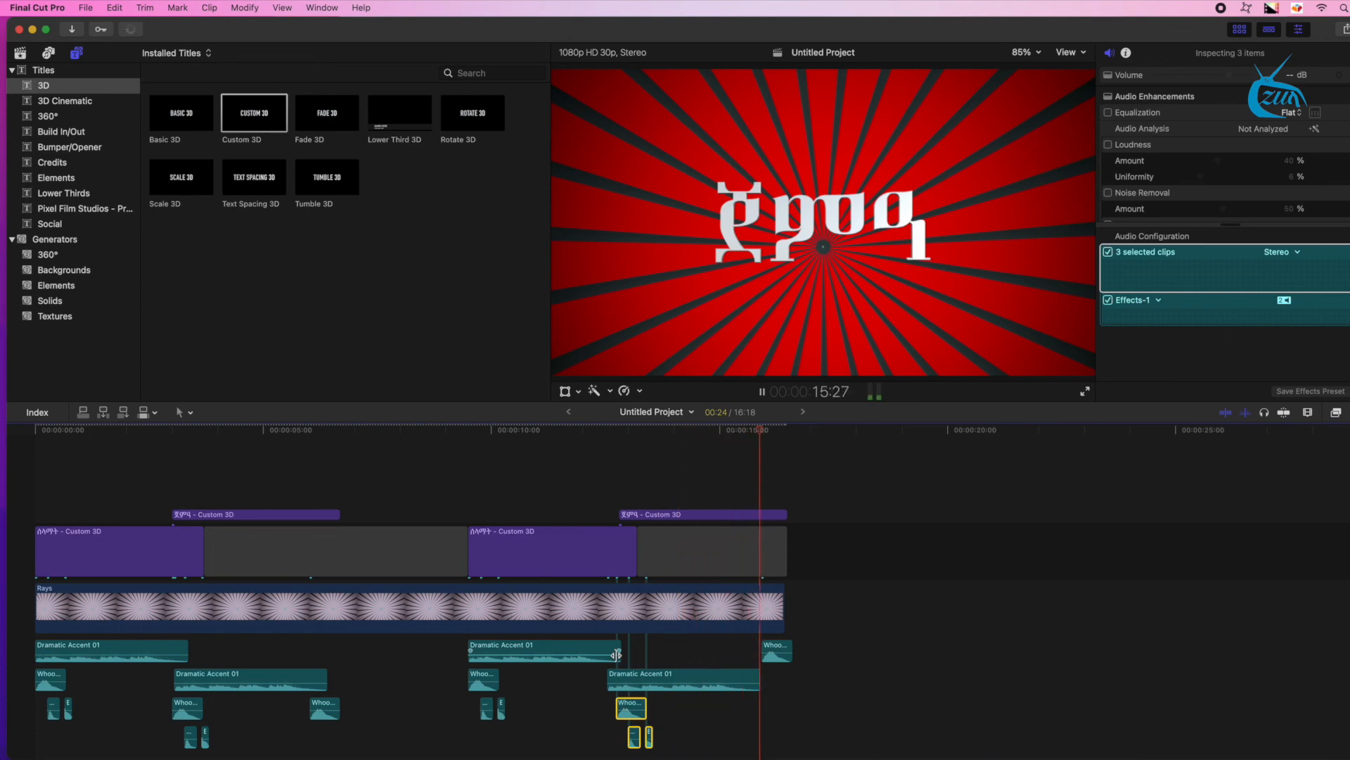
Move the first copied whoosh and its two short effects to just before the second "ሰላማት" title starts, and play back the section
left_click(468, 478)
key("space")
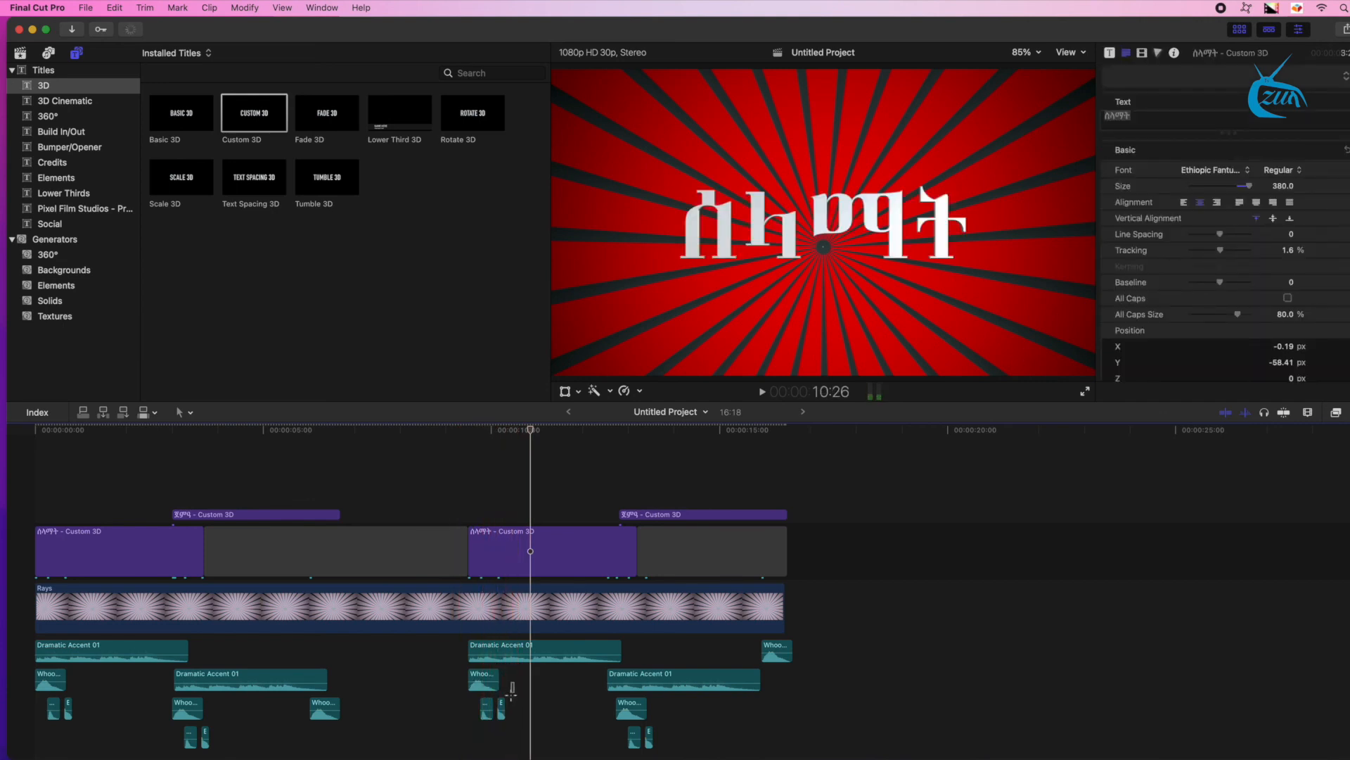
left_click_drag(511, 707, 475, 677)
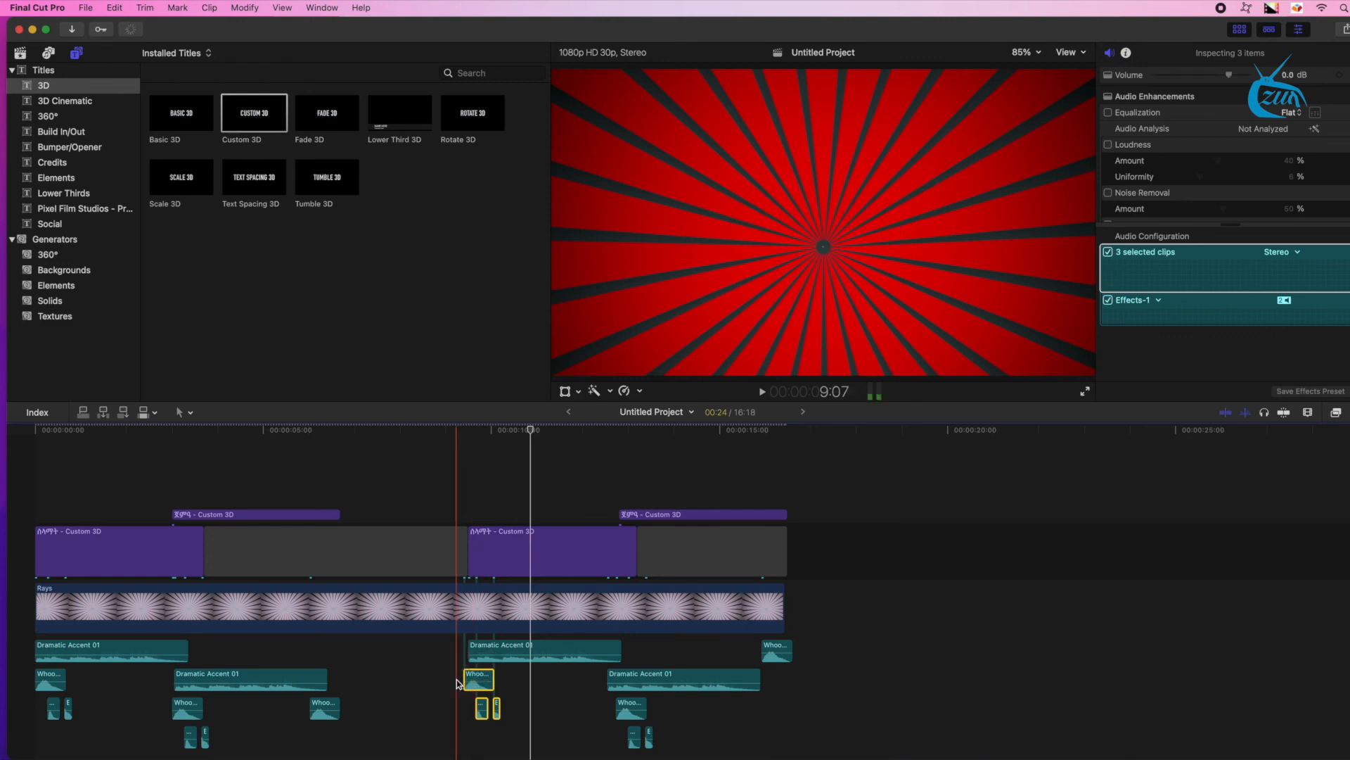
key("space")
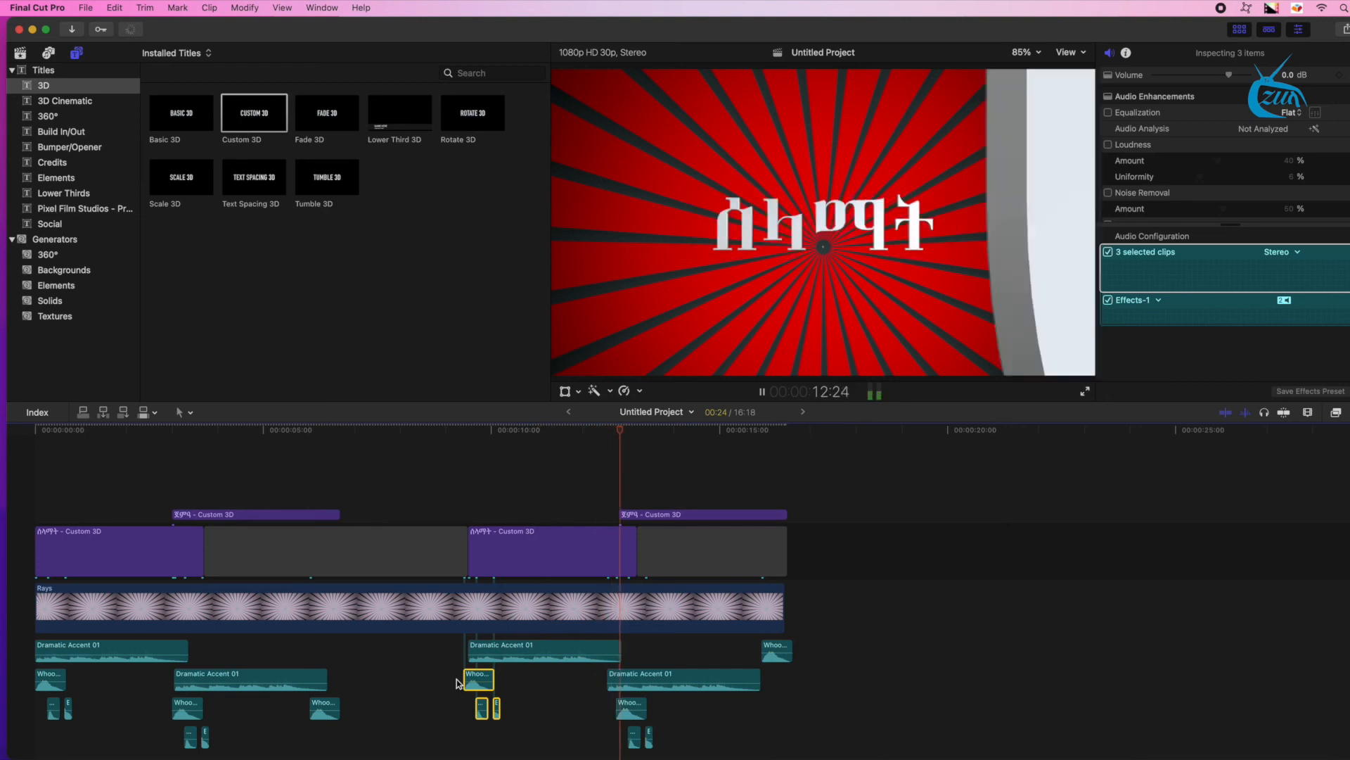
key("space")
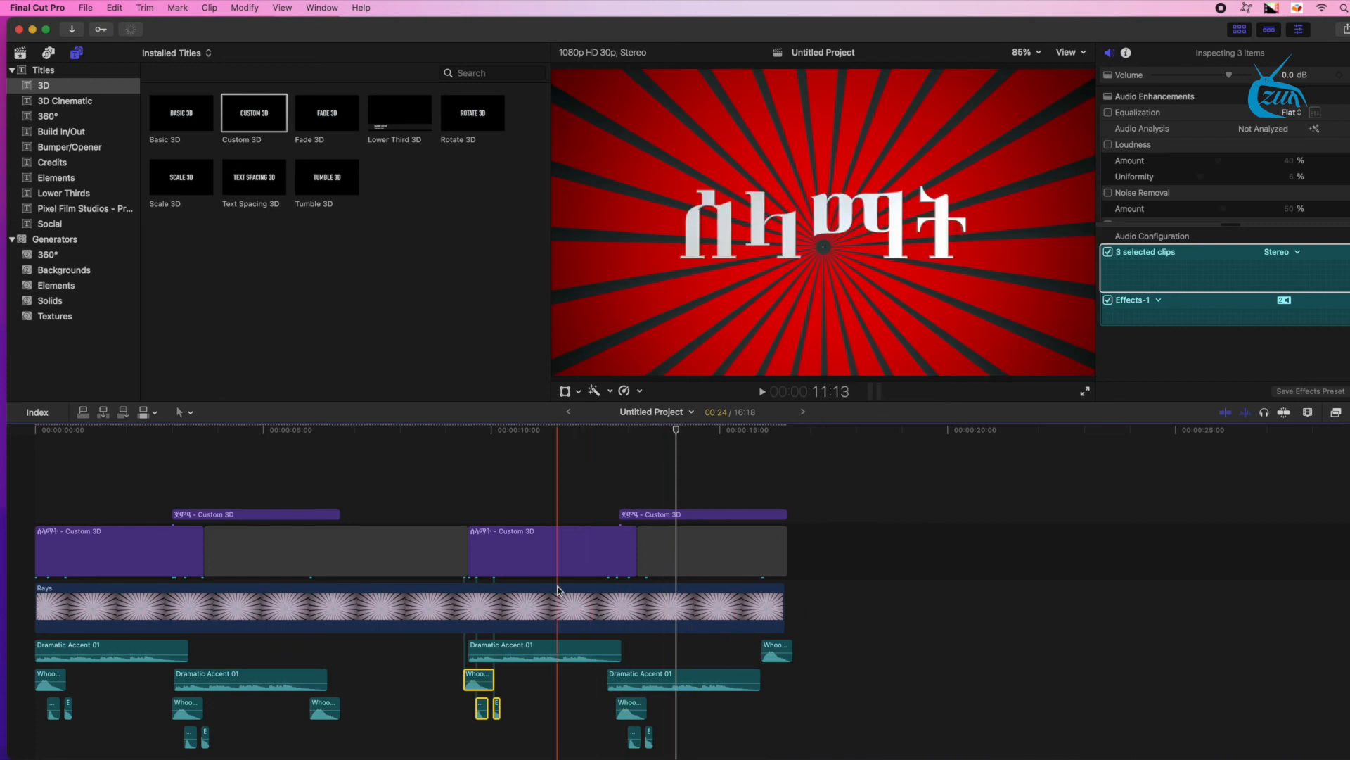
key("space")
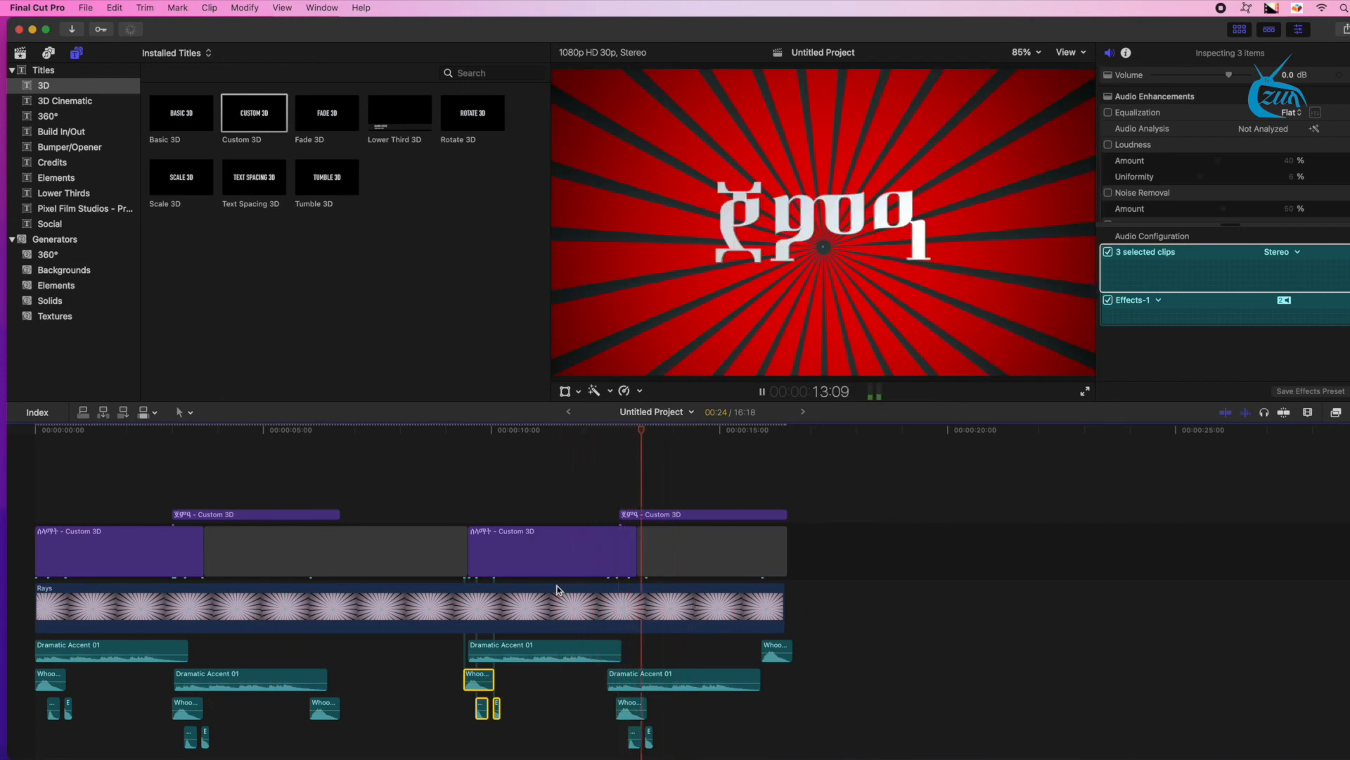